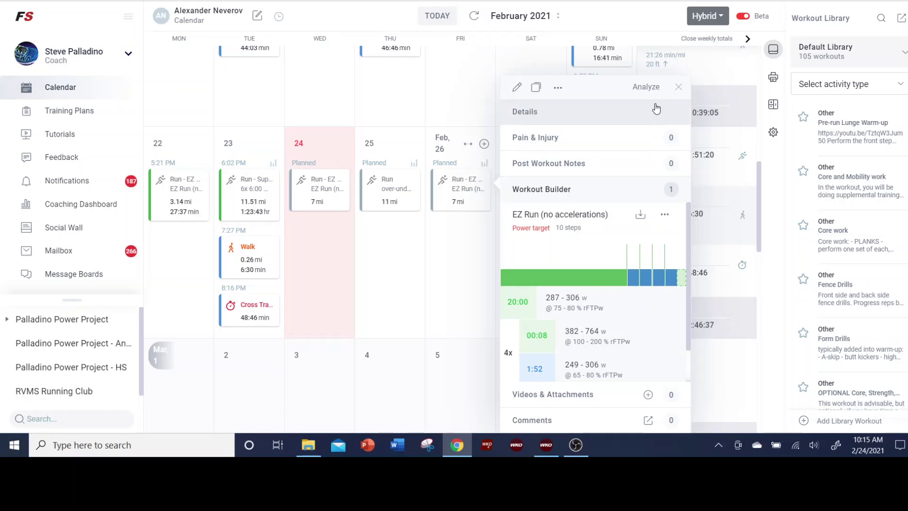
left_click(678, 86)
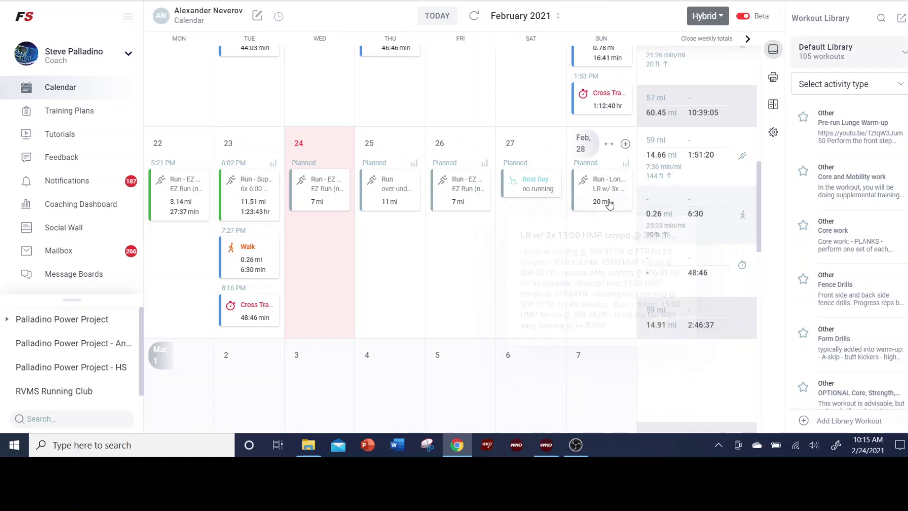
mouse_move(614, 190)
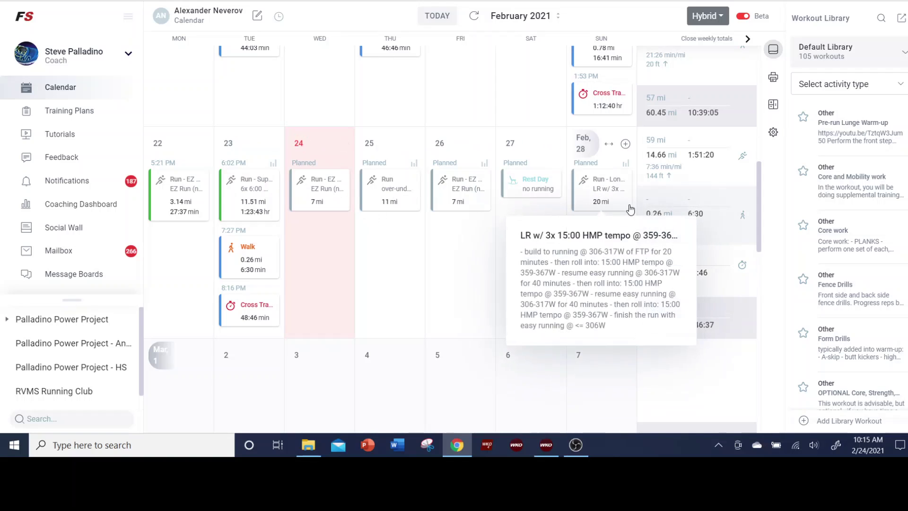
left_click(485, 164)
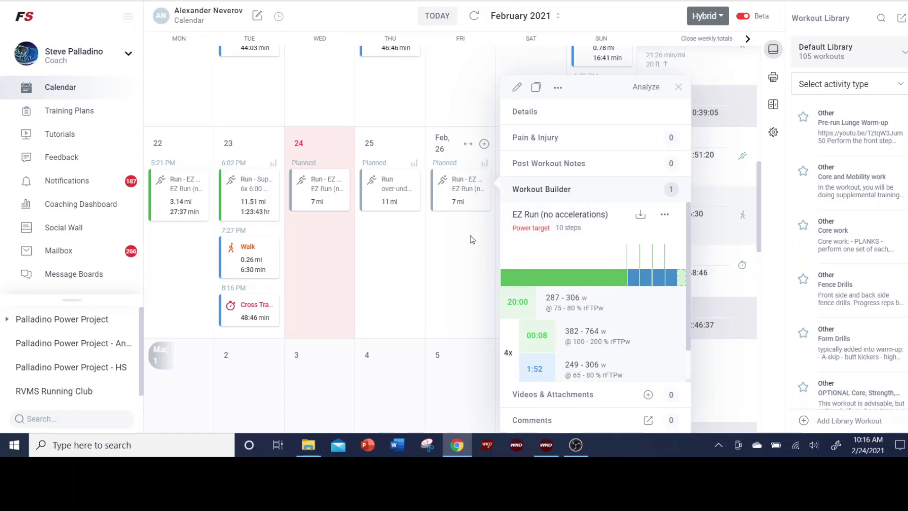
left_click(678, 87)
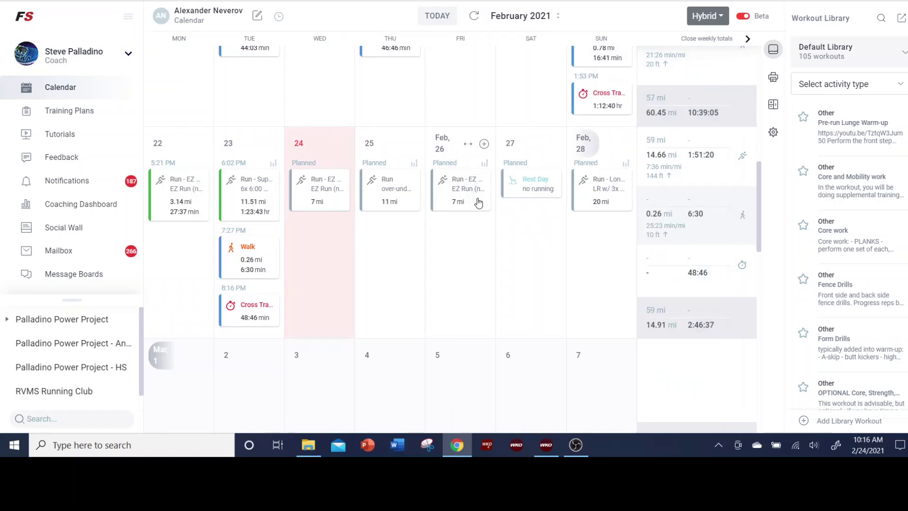
left_click(473, 194)
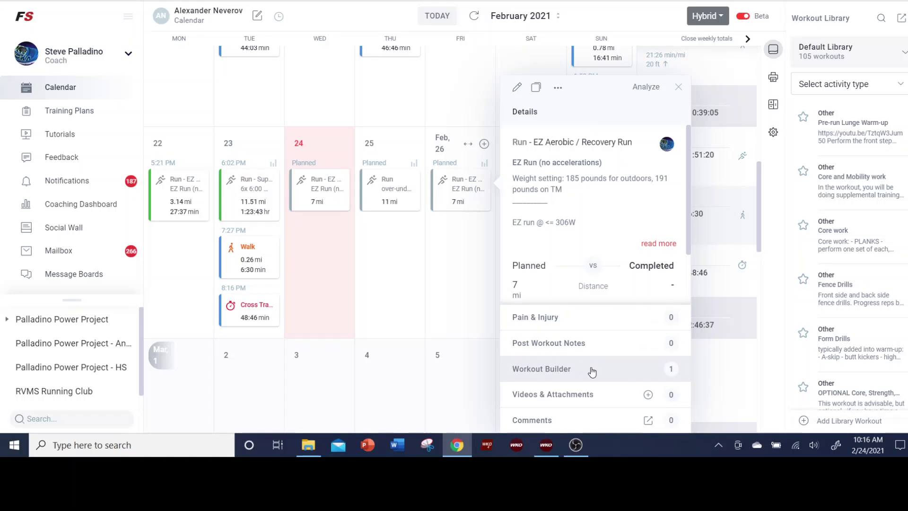
left_click(593, 369)
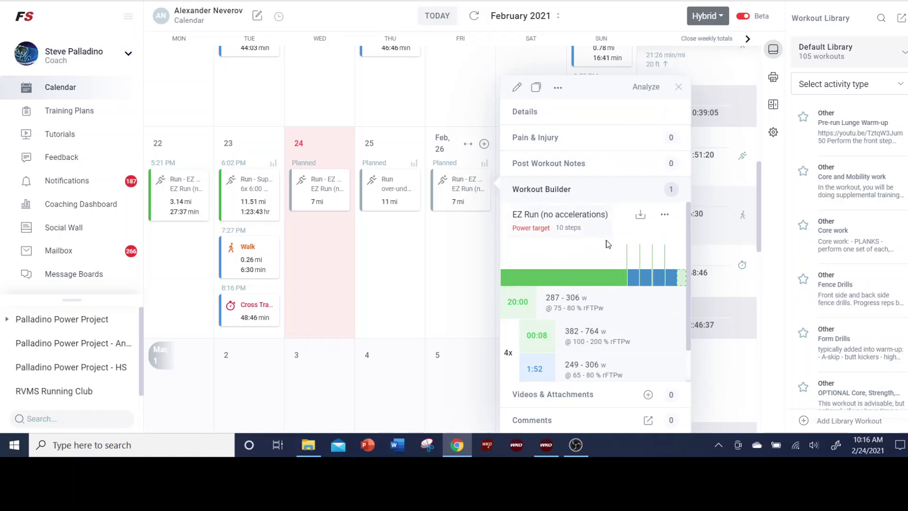
left_click(677, 87)
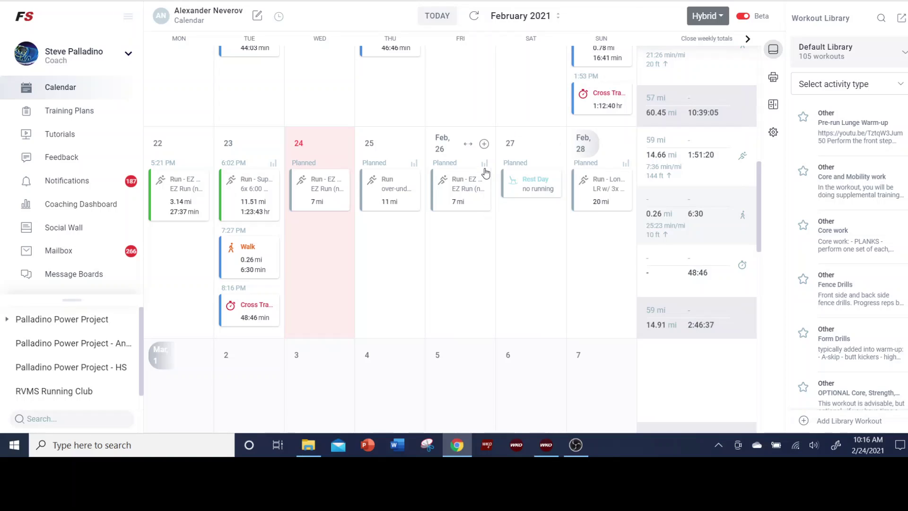
left_click(478, 184)
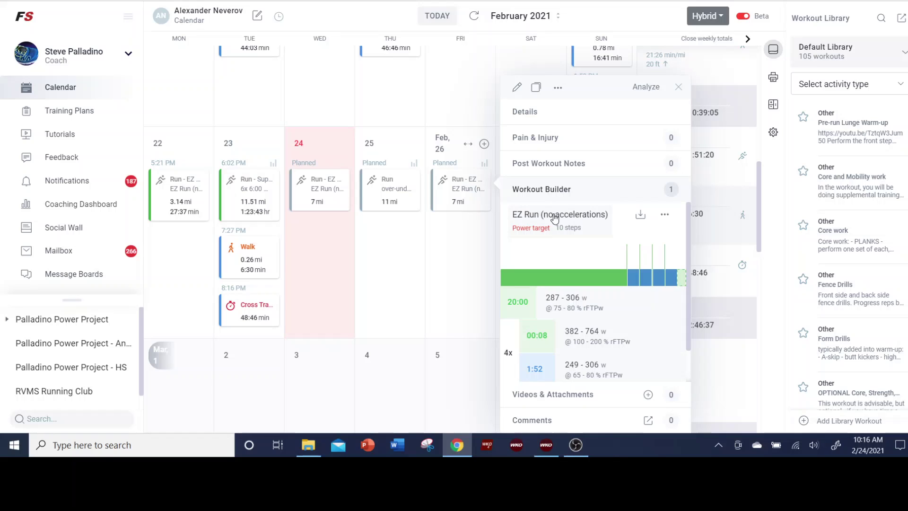
Open EZ Run (no accelerations) from Workout Builder in the Build Run Workout editor
left_click(555, 218)
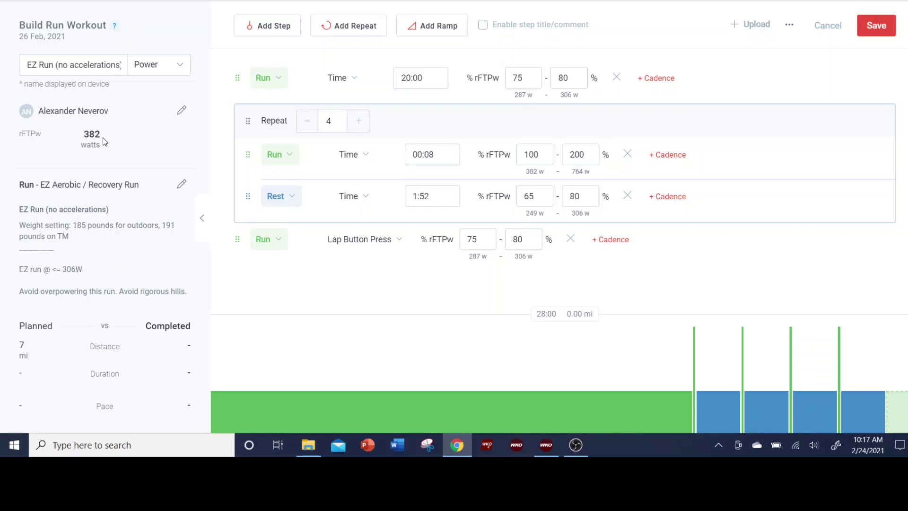
left_click(183, 112)
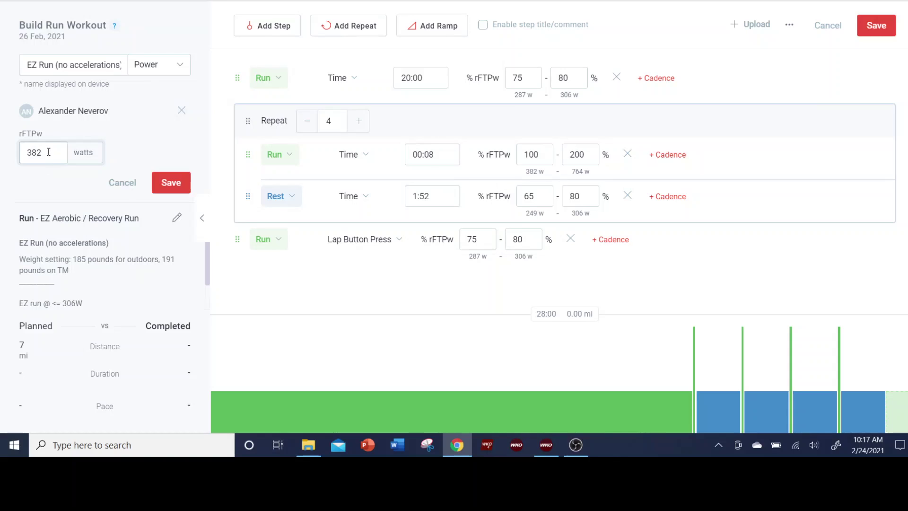
left_click_drag(49, 152, 29, 154)
type("385")
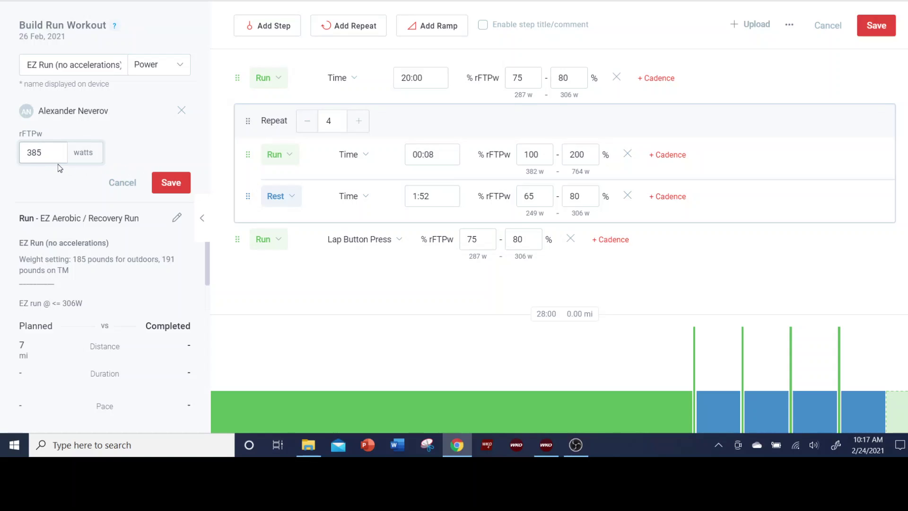
left_click(171, 183)
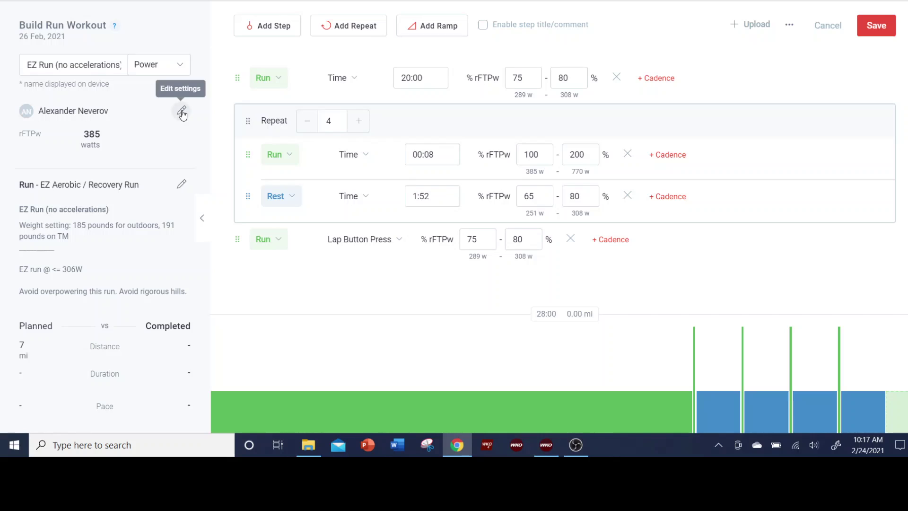
left_click(182, 112)
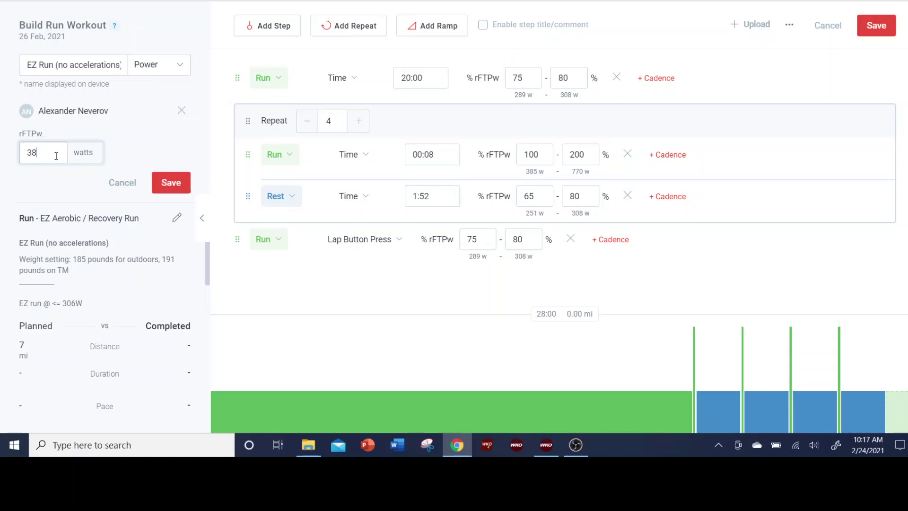
left_click(175, 183)
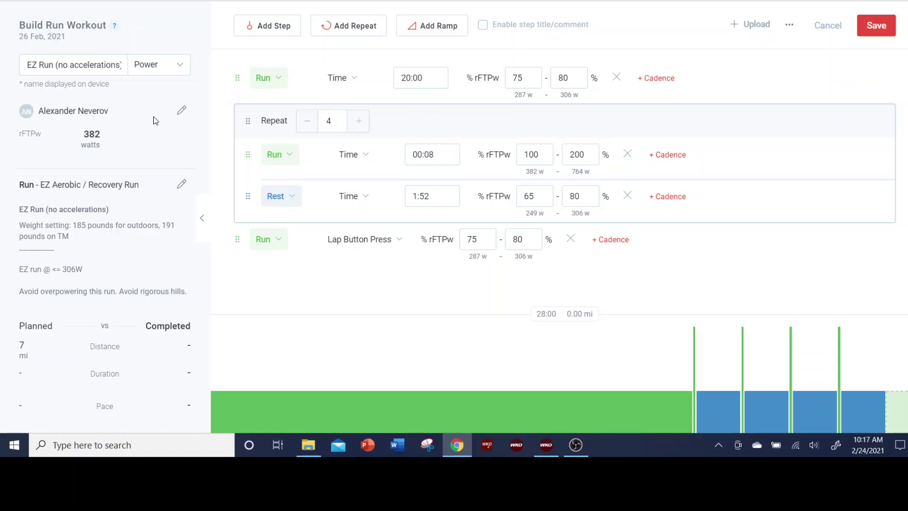
left_click(182, 109)
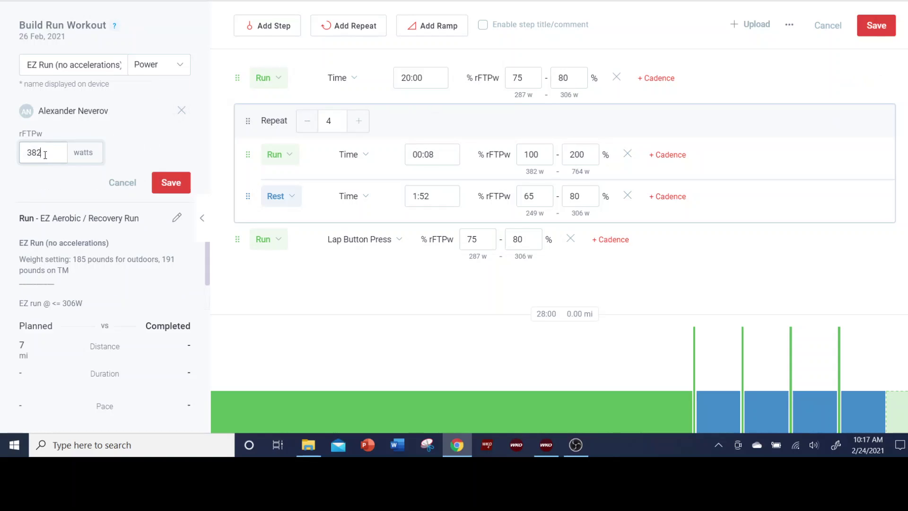
left_click_drag(45, 155, 37, 153)
type("5")
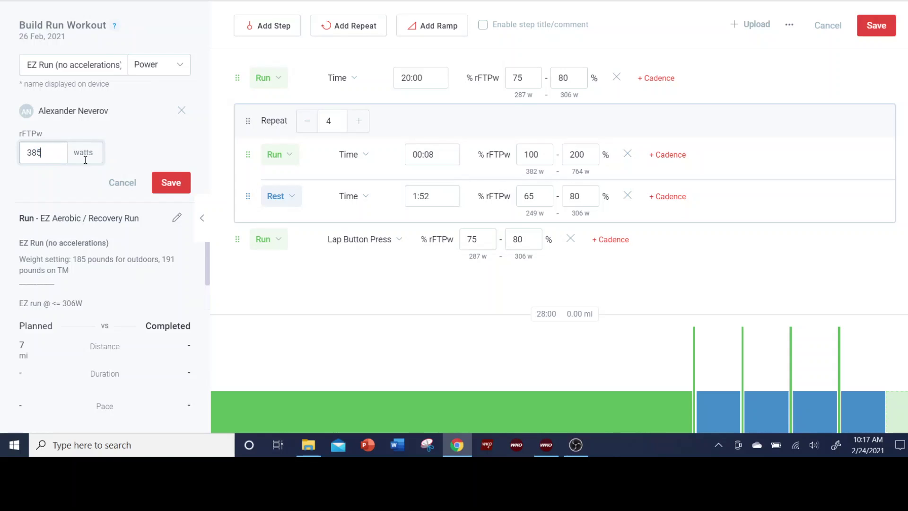
left_click(175, 183)
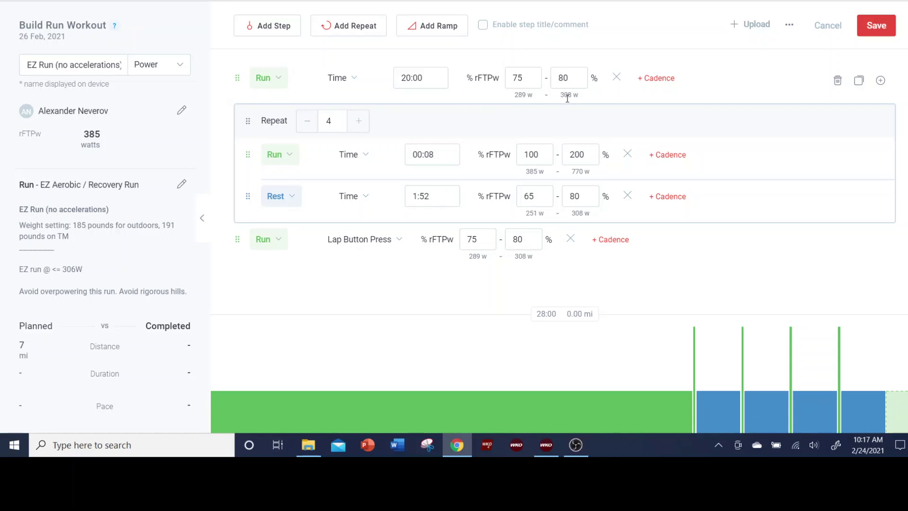
left_click(181, 111)
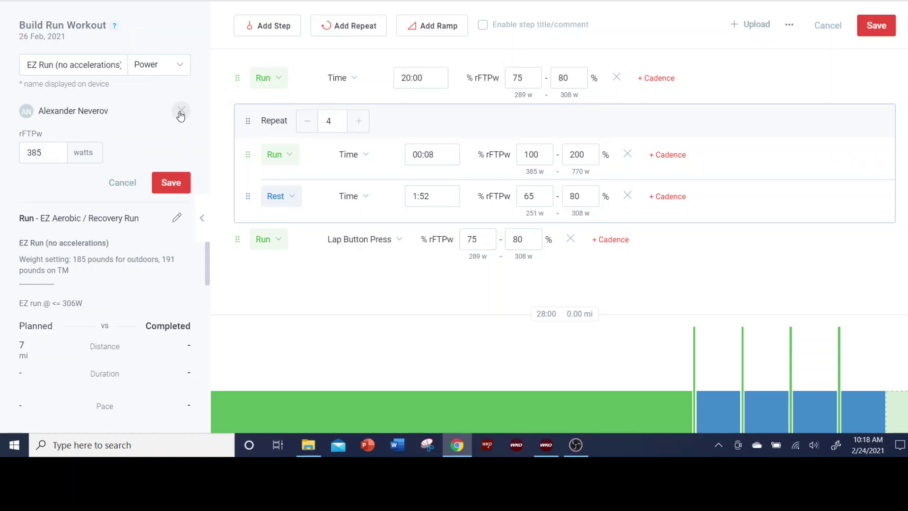
left_click(50, 162)
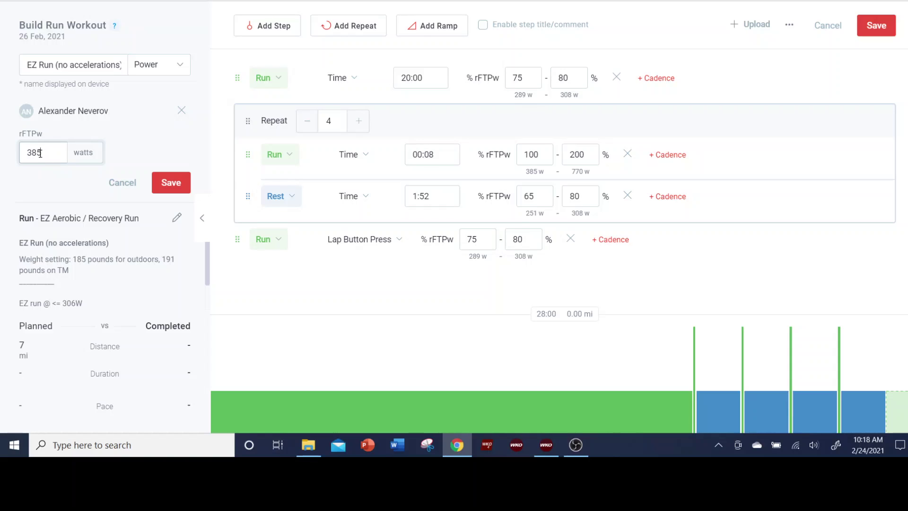
left_click_drag(45, 154, 37, 154)
type("2")
left_click(173, 187)
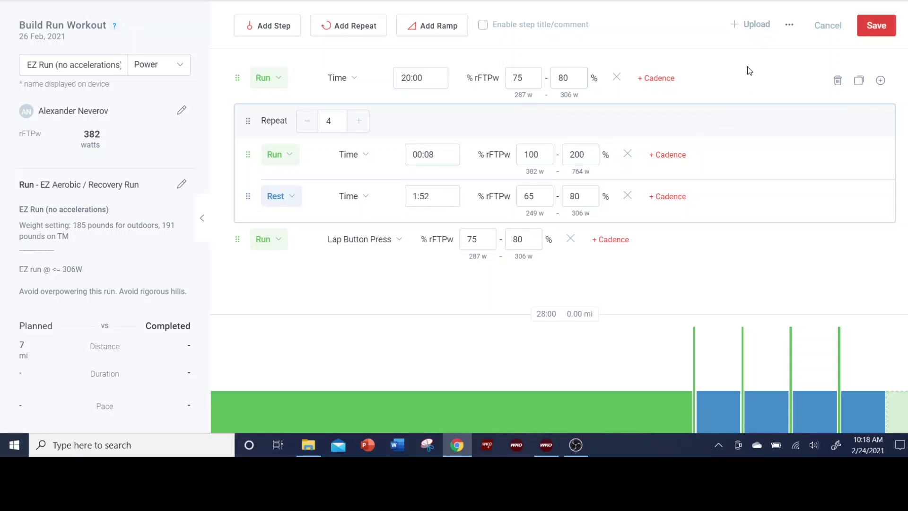
Replace the first Run step's target with a 75–80 % rFTPw range
left_click(616, 77)
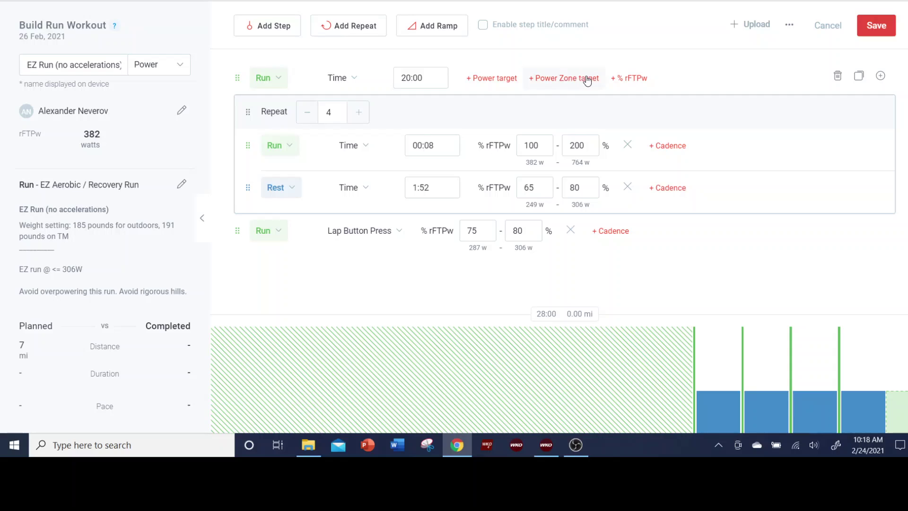
left_click(628, 82)
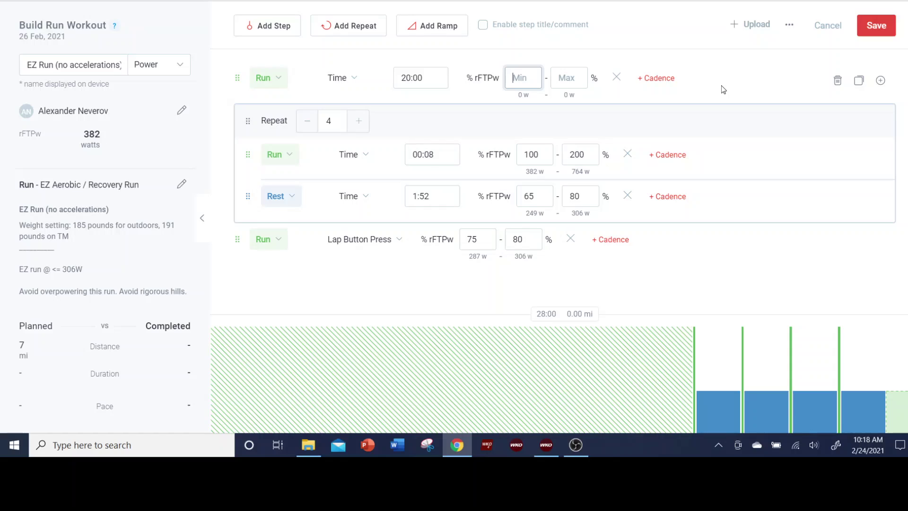
type("75")
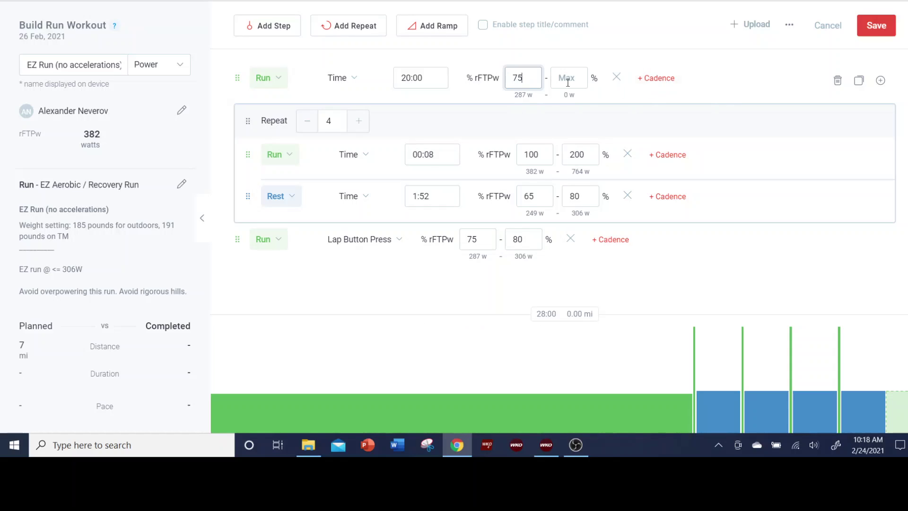
left_click(563, 75)
type("80")
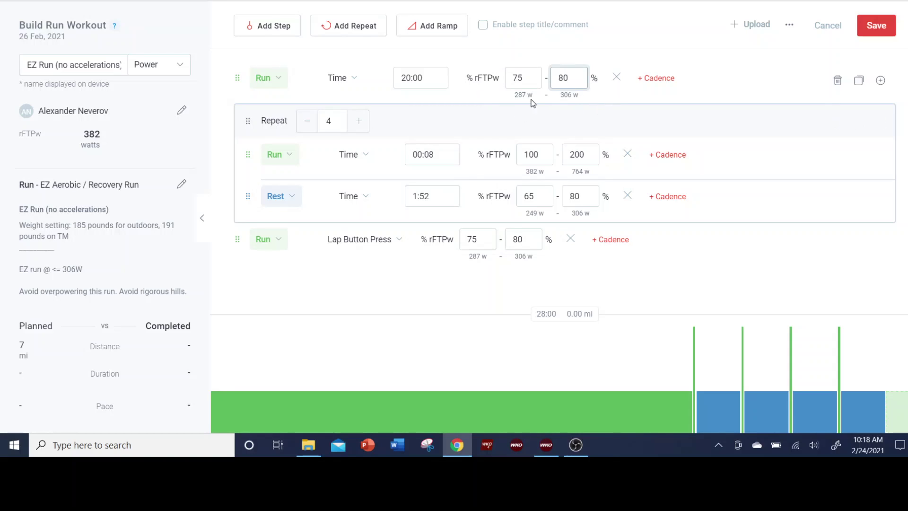
Swap that target for a power zone, then for an empty Power (watts) target
left_click(616, 79)
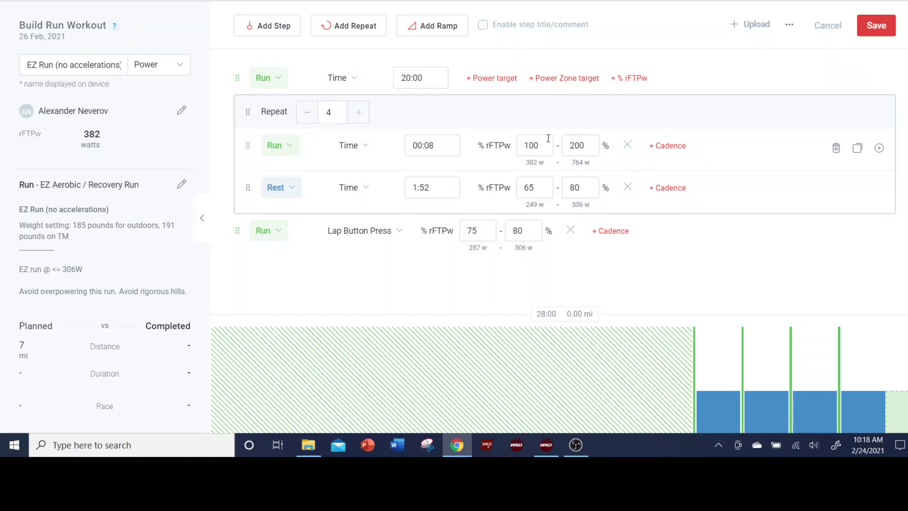
left_click(566, 78)
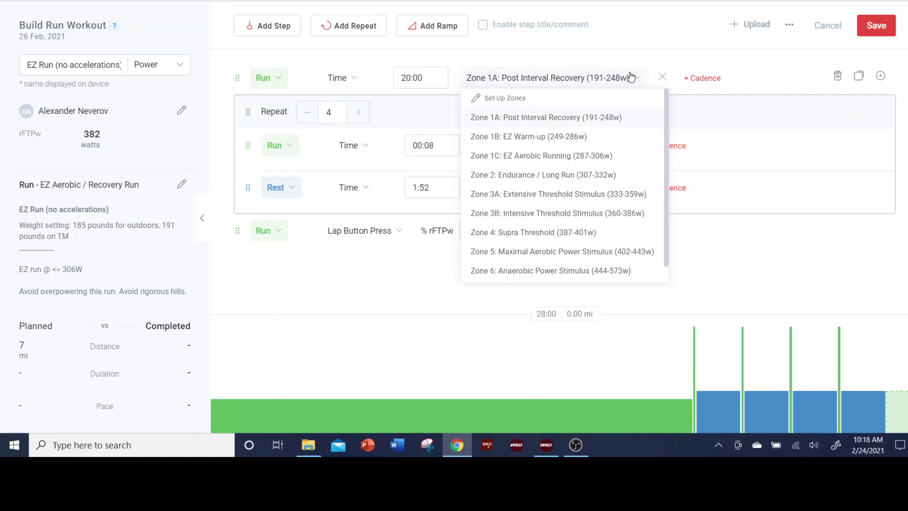
left_click(662, 77)
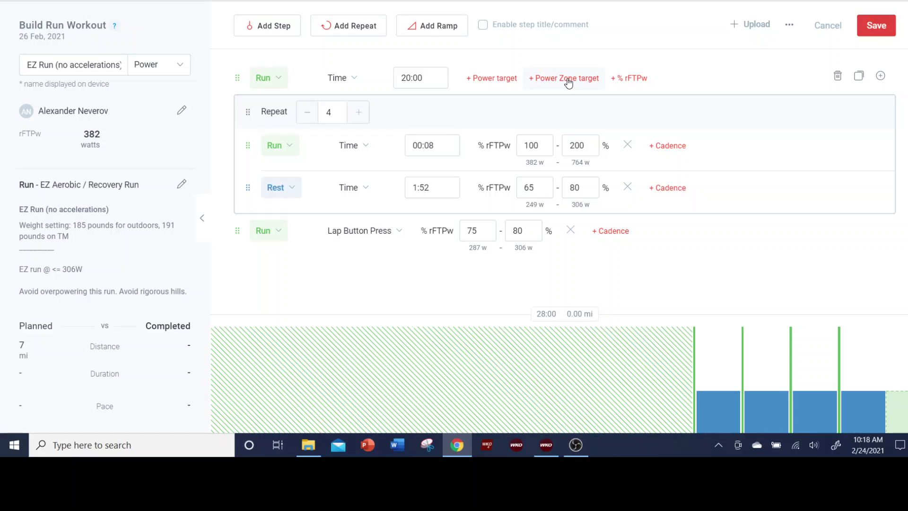
left_click(501, 78)
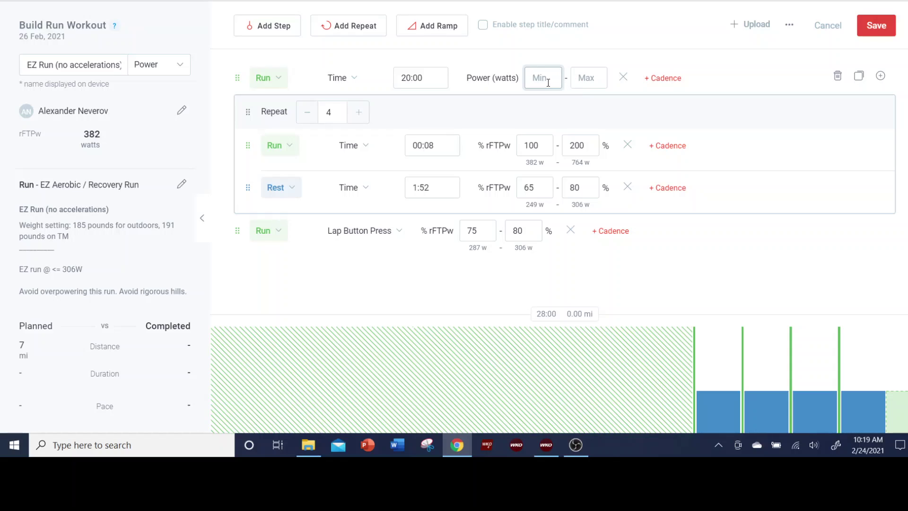
Enter a 285–305 W power range on the first Run step
type("285")
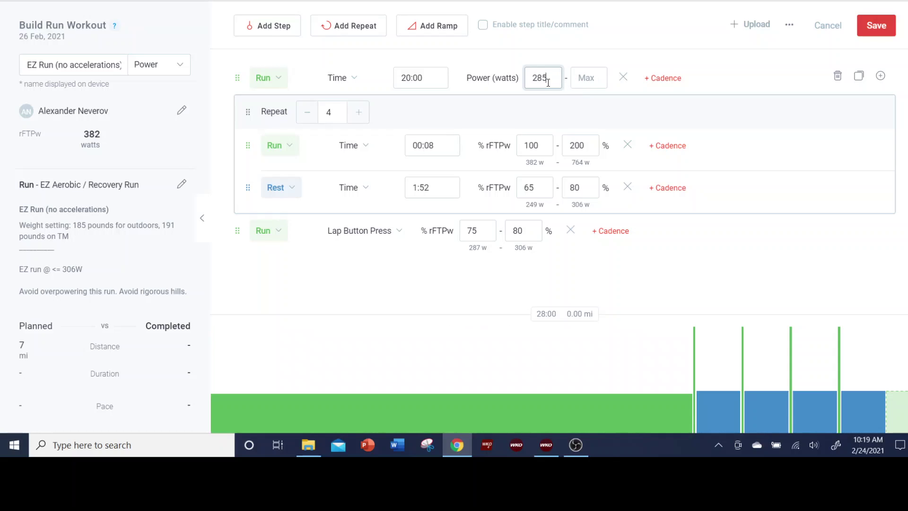
left_click(586, 80)
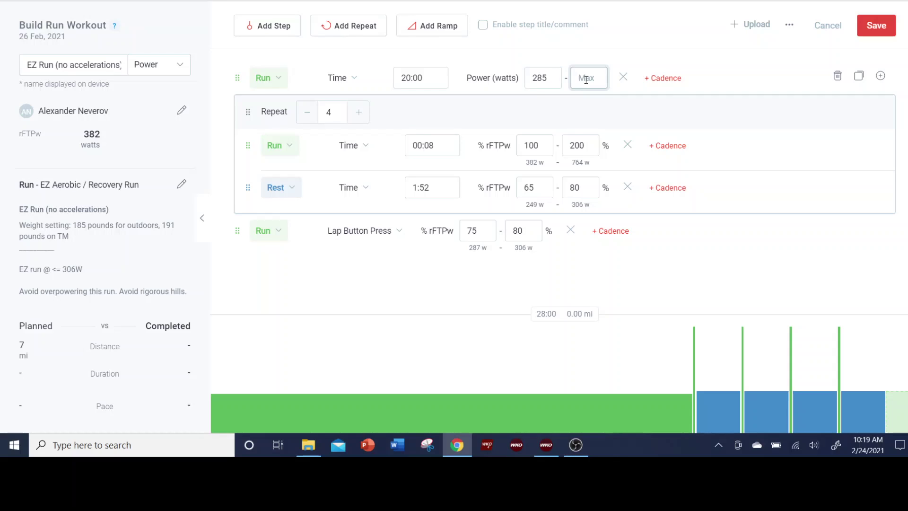
type("305")
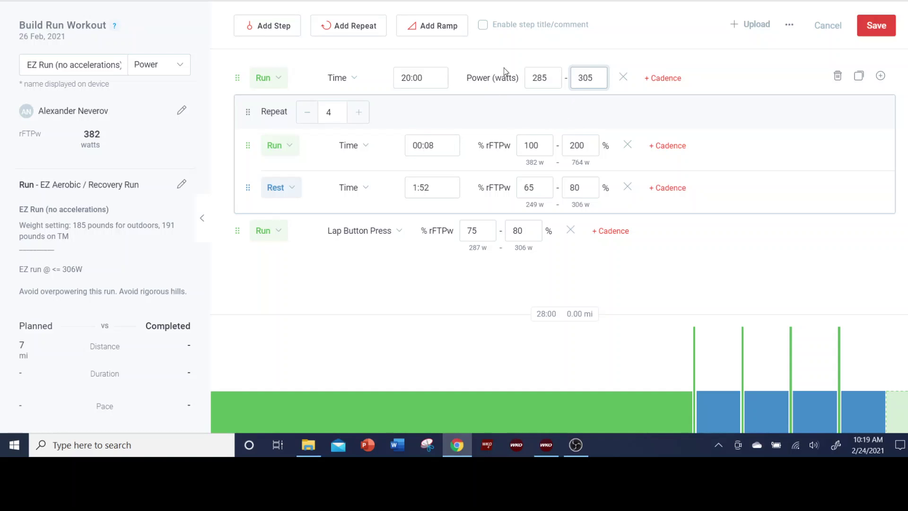
Replace the watts range with a 75–80 % rFTPw target
left_click(622, 78)
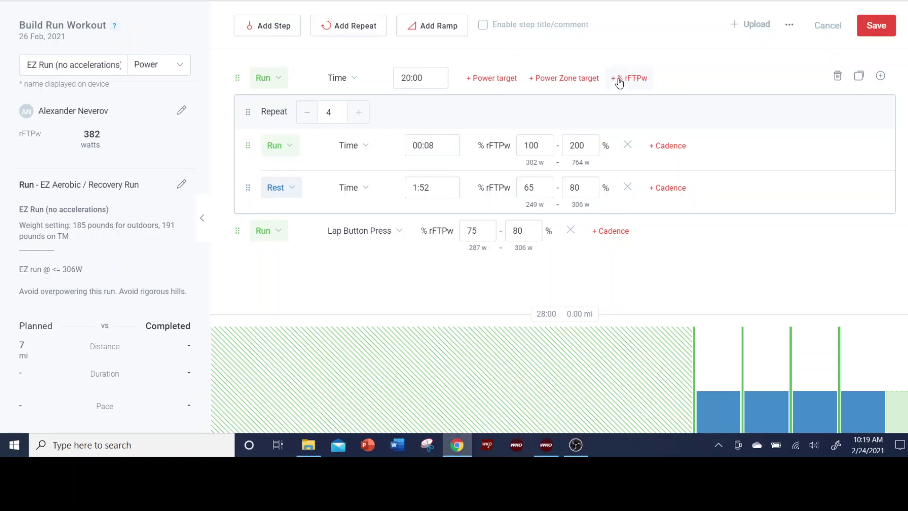
left_click(624, 80)
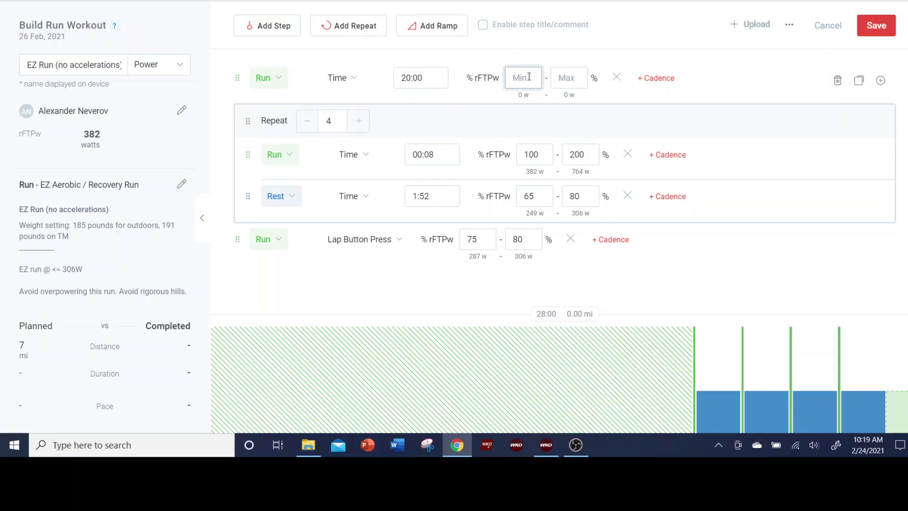
type("75")
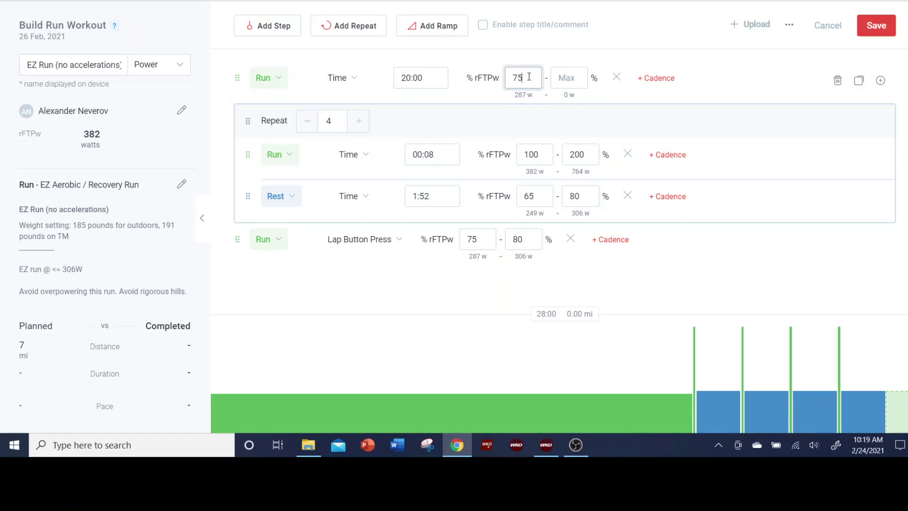
left_click(565, 77)
type("80")
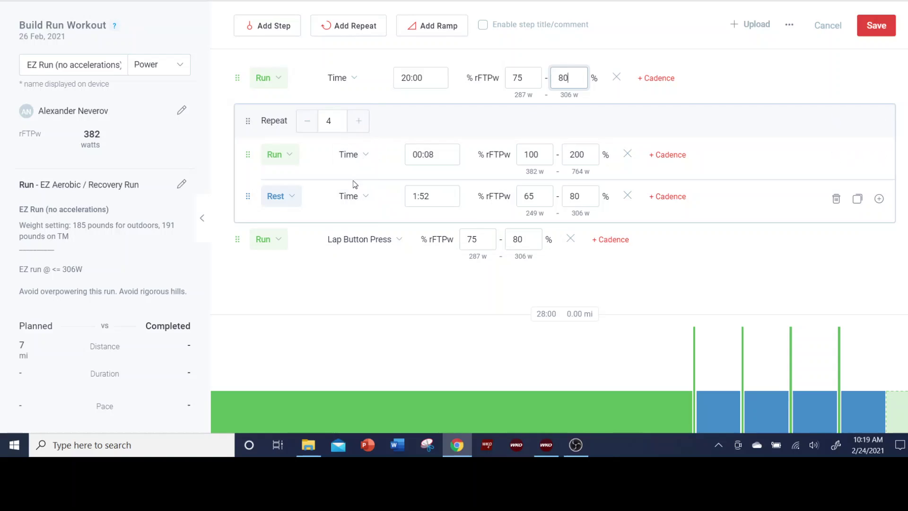
left_click(368, 155)
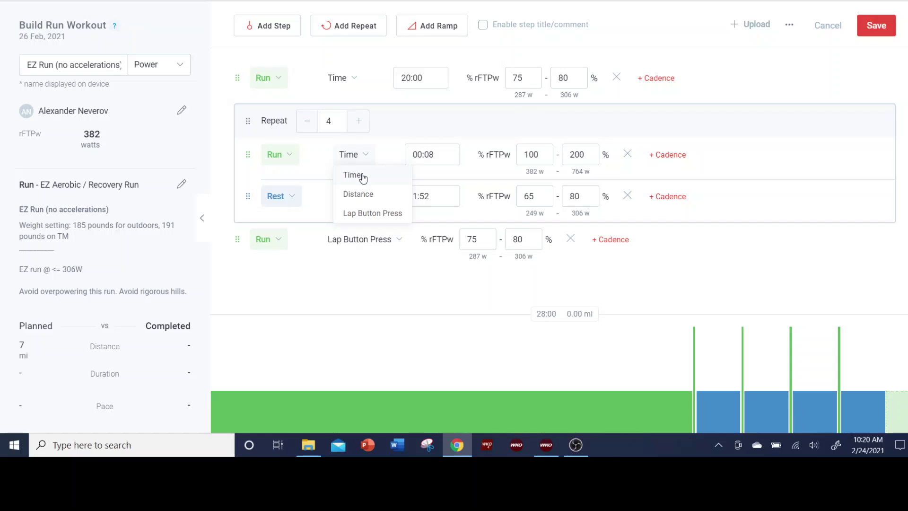
left_click(387, 160)
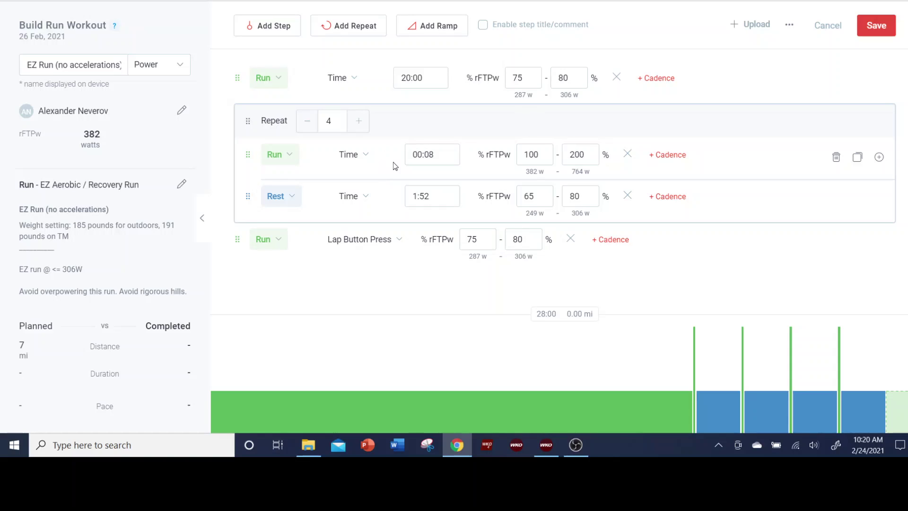
left_click(367, 154)
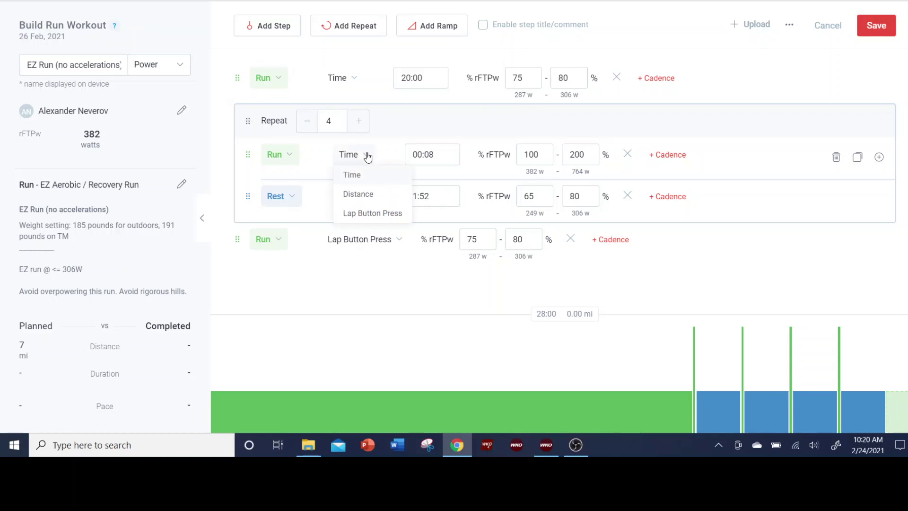
left_click(378, 200)
left_click(482, 155)
left_click(475, 231)
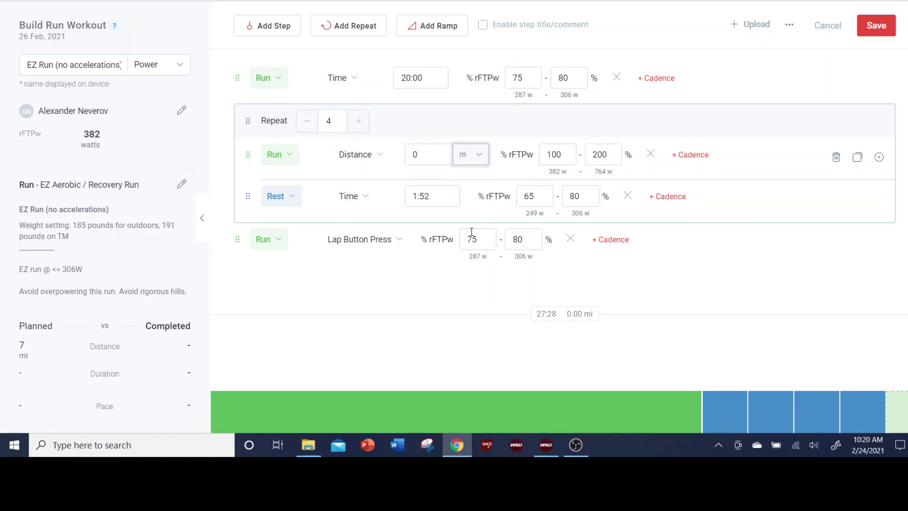
double_click(427, 151)
type("50")
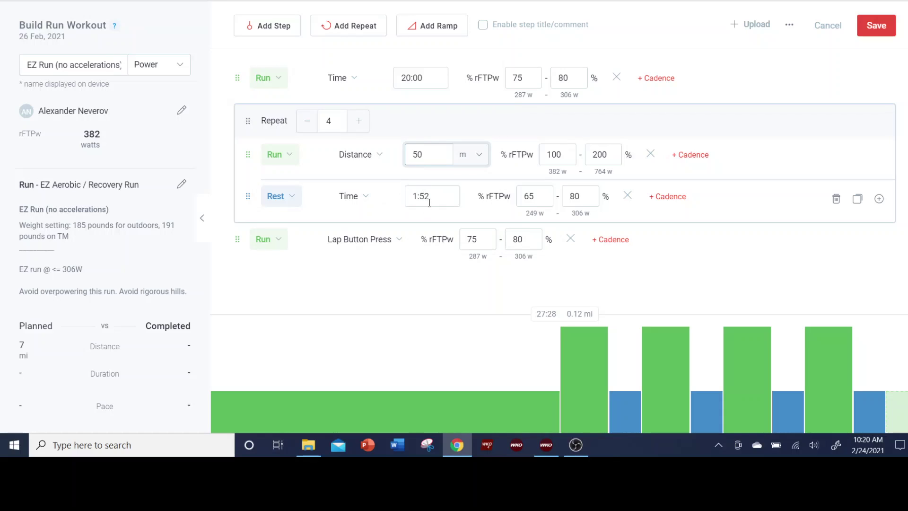
left_click(369, 198)
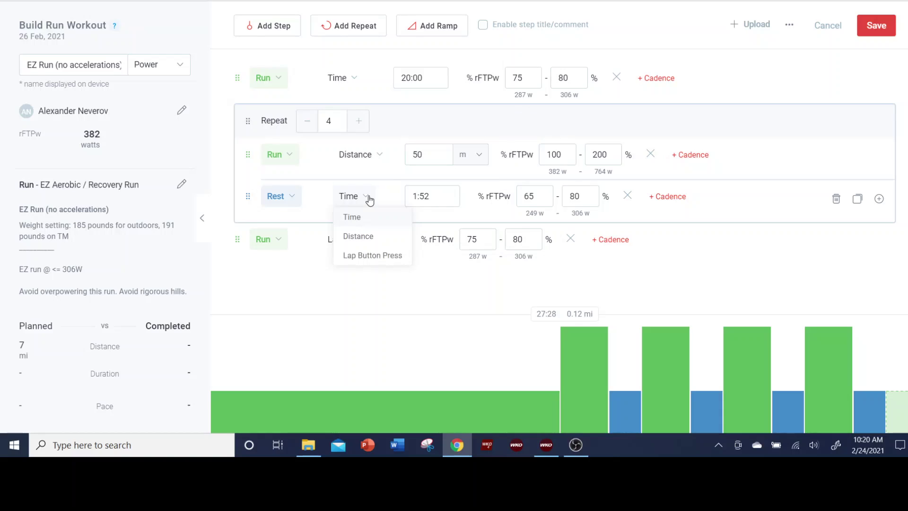
left_click(369, 237)
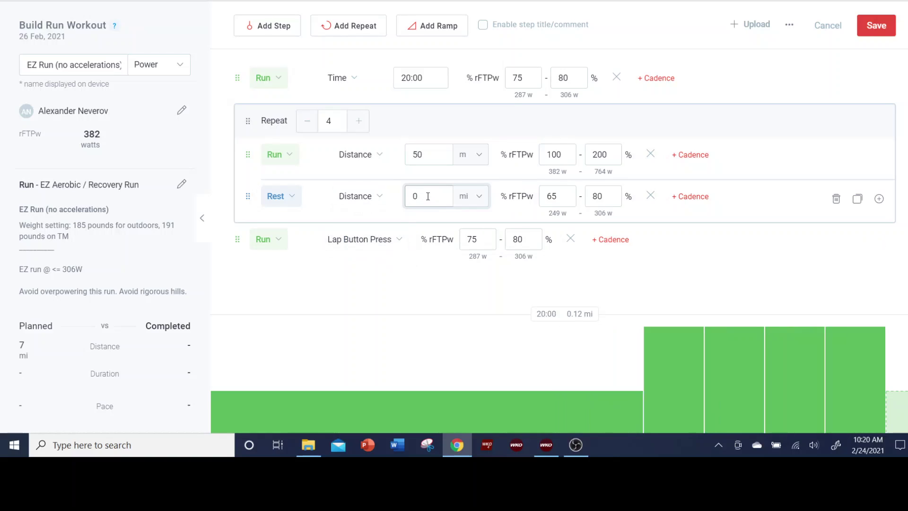
type("150")
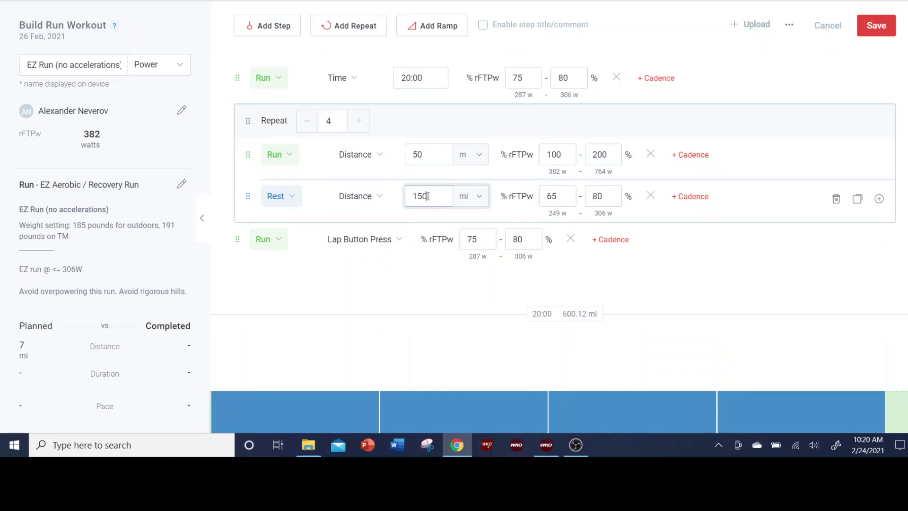
left_click(478, 195)
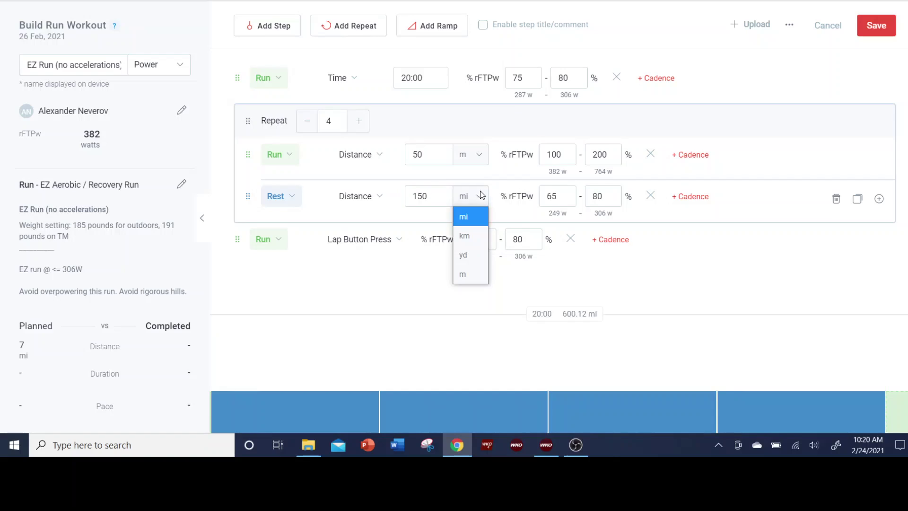
left_click(475, 276)
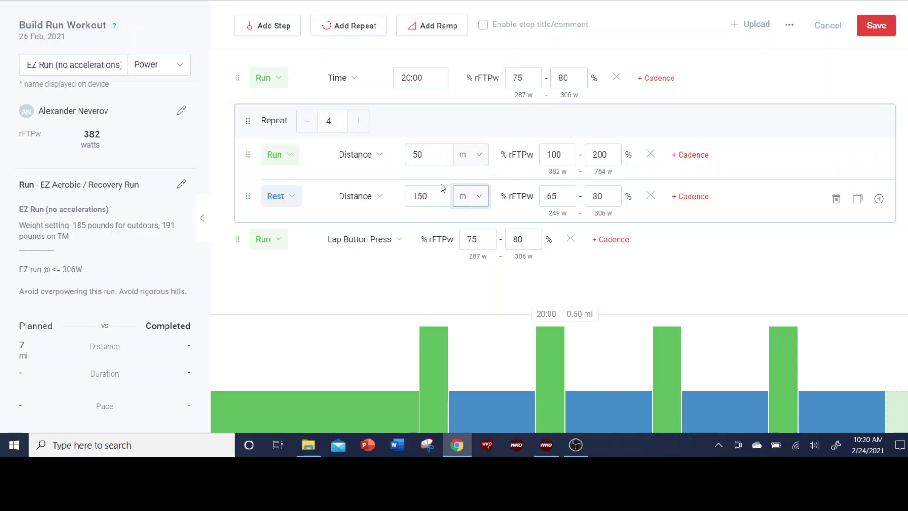
left_click(380, 154)
left_click(352, 175)
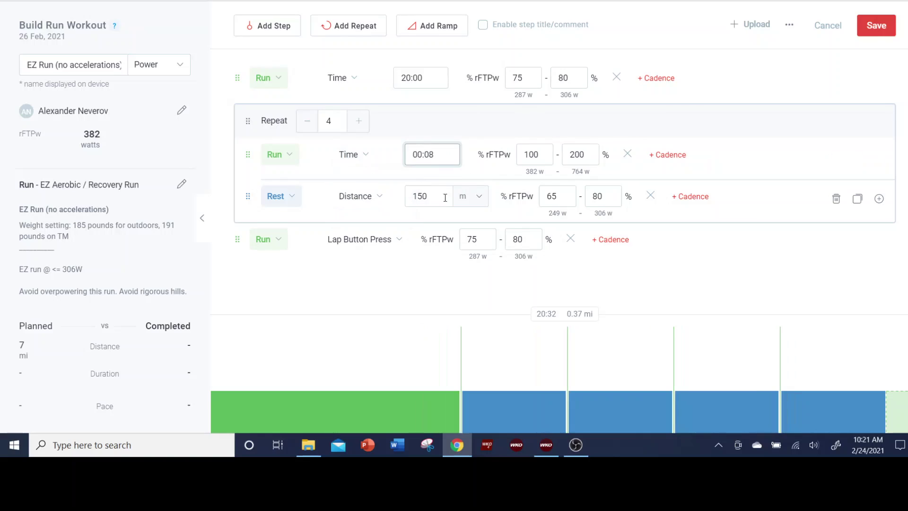
left_click(380, 196)
left_click(372, 217)
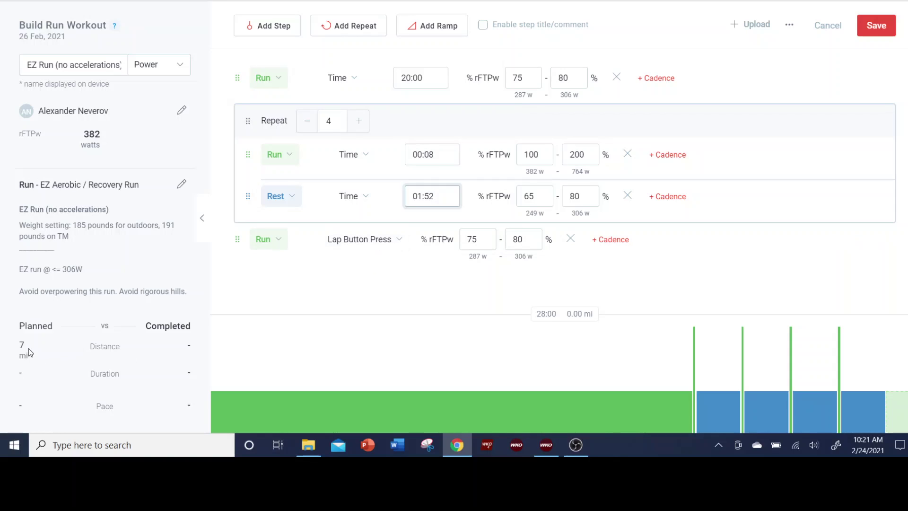
mouse_move(397, 260)
left_click(402, 257)
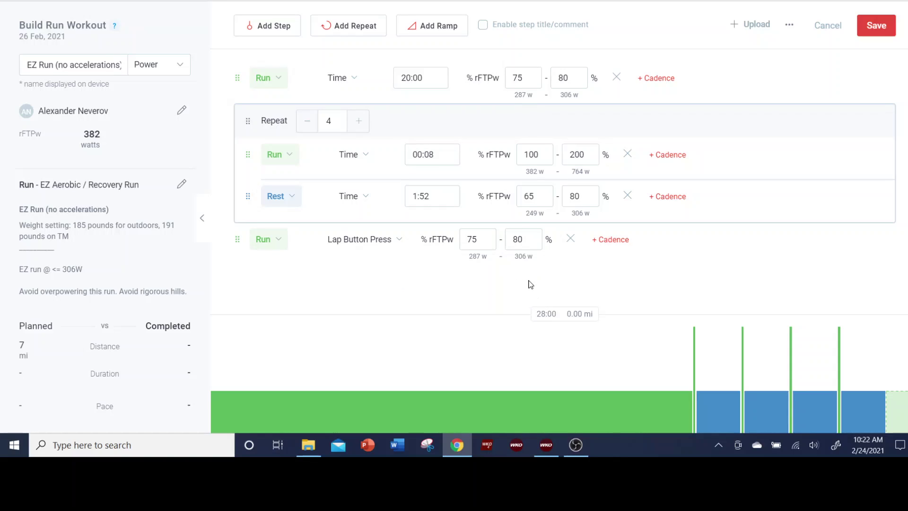
mouse_move(419, 255)
left_click(399, 244)
left_click(360, 242)
Add a 00:30 Rest step above the Lap Button Press step
left_click(279, 27)
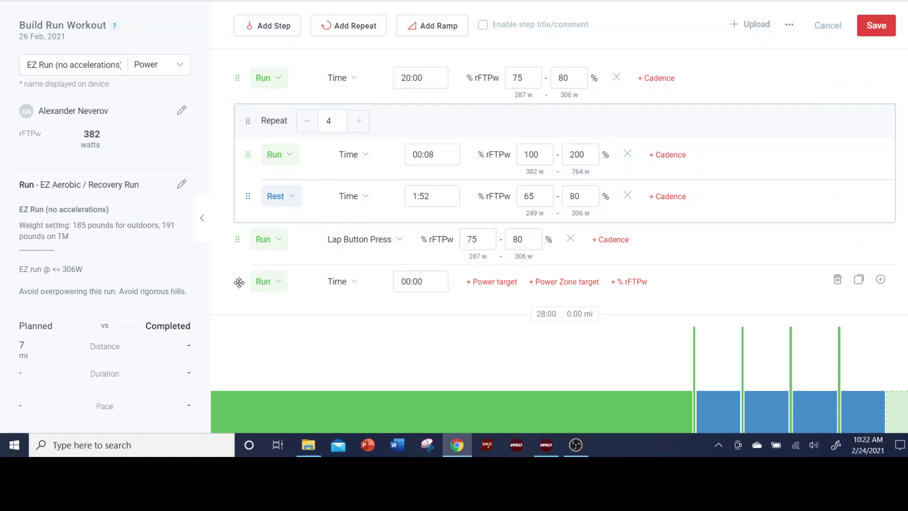
left_click_drag(239, 282, 245, 219)
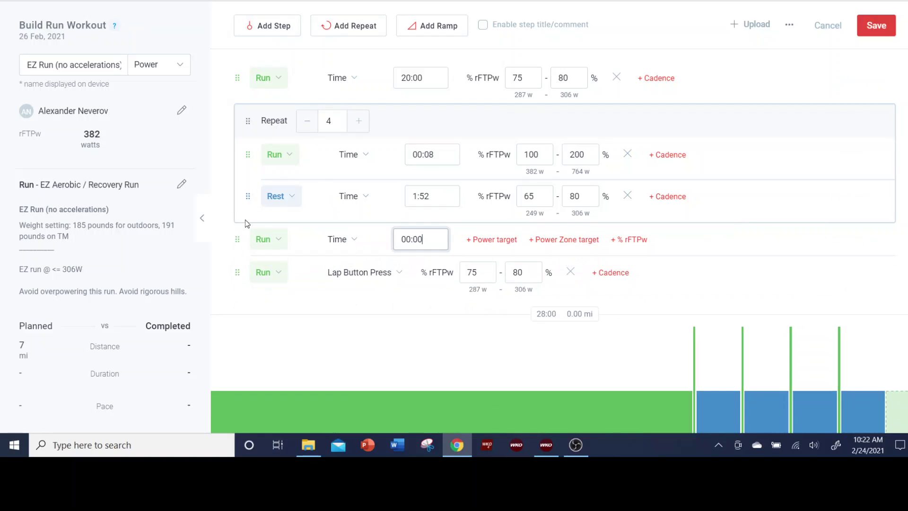
left_click(277, 240)
left_click(289, 298)
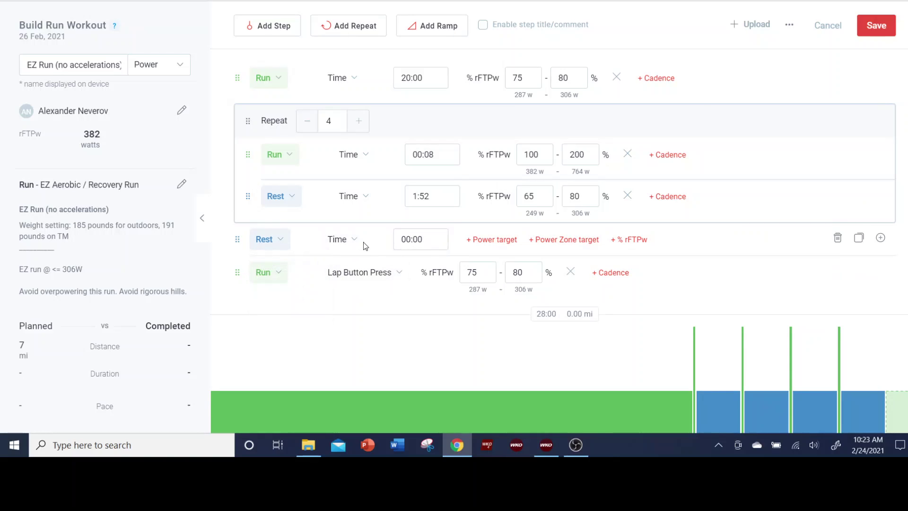
double_click(414, 238)
type("30")
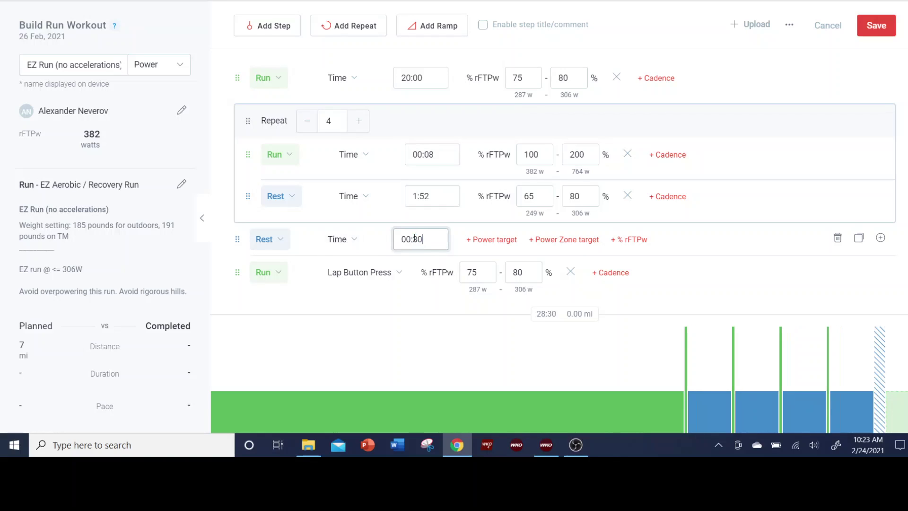
Give the Rest step a 1–50 % rFTPw target
left_click(634, 239)
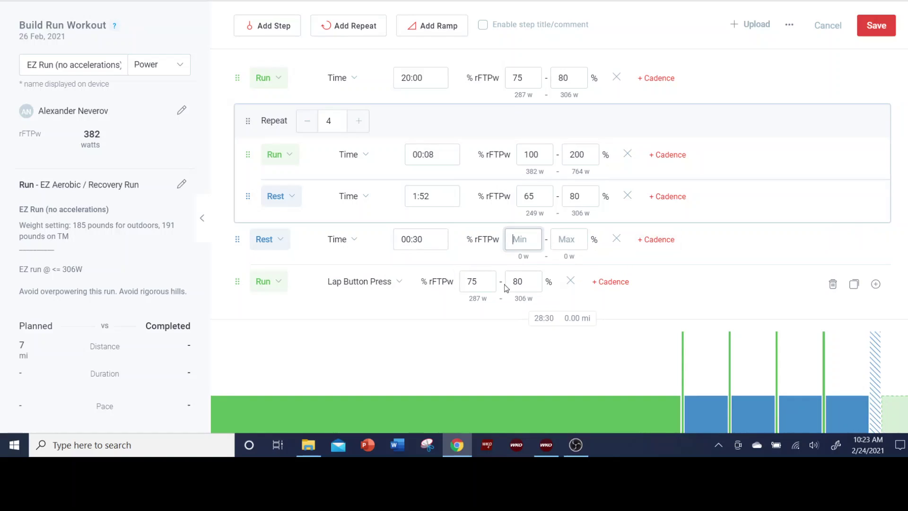
type("1")
left_click(572, 240)
type("50")
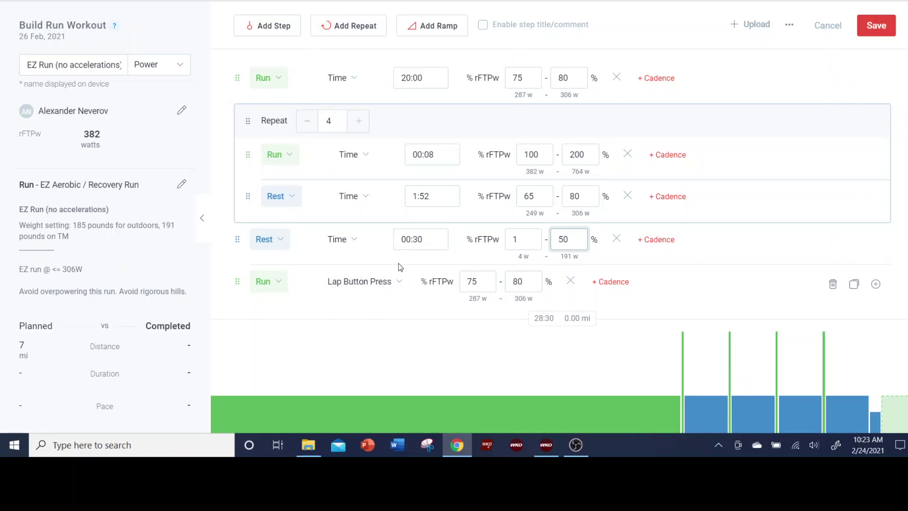
left_click(353, 26)
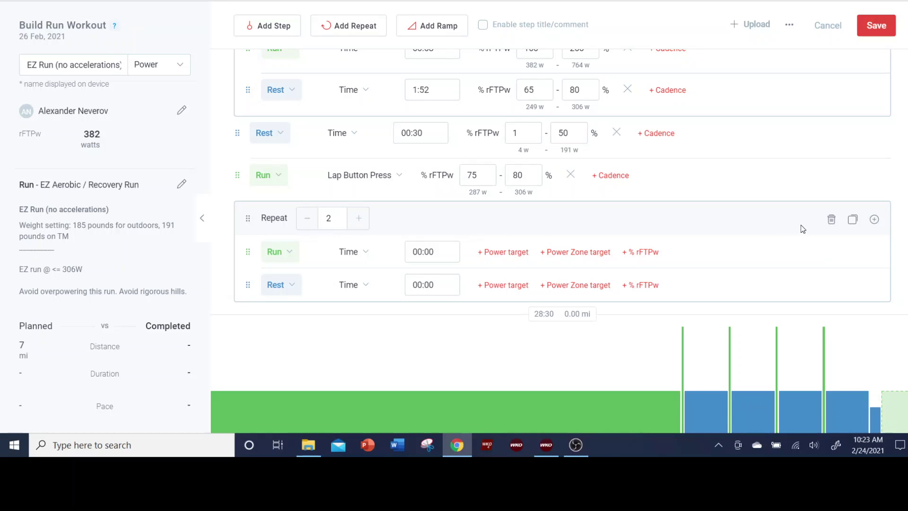
left_click(832, 220)
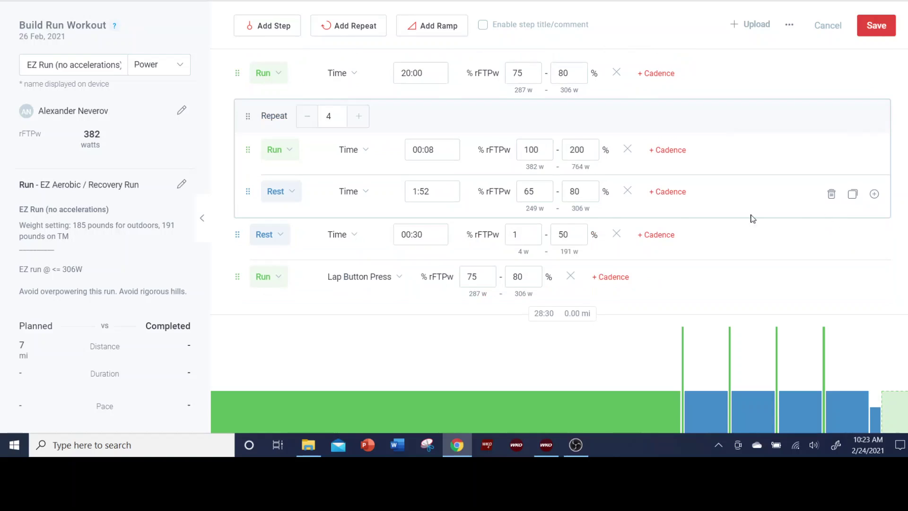
Enable step titles; title the repeats 'gradual acceleration to top speed' and 'resume easy jog/run'
left_click(483, 26)
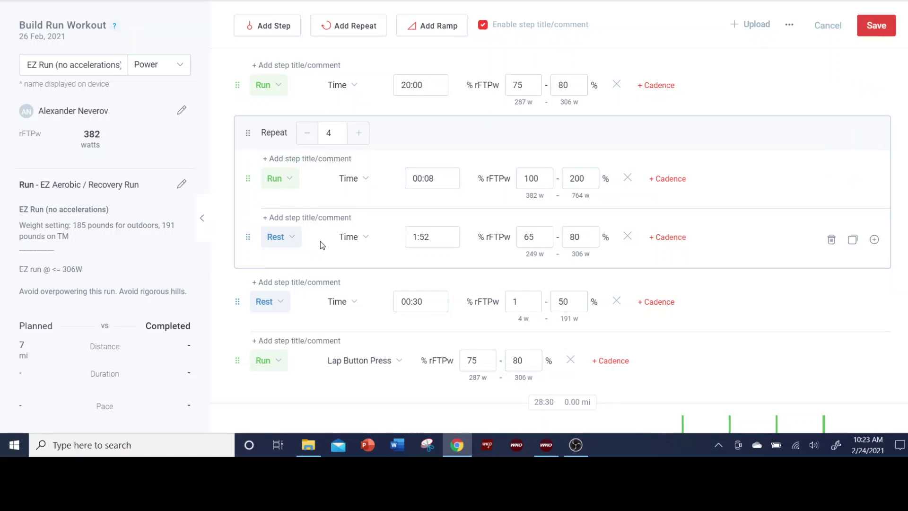
left_click(309, 159)
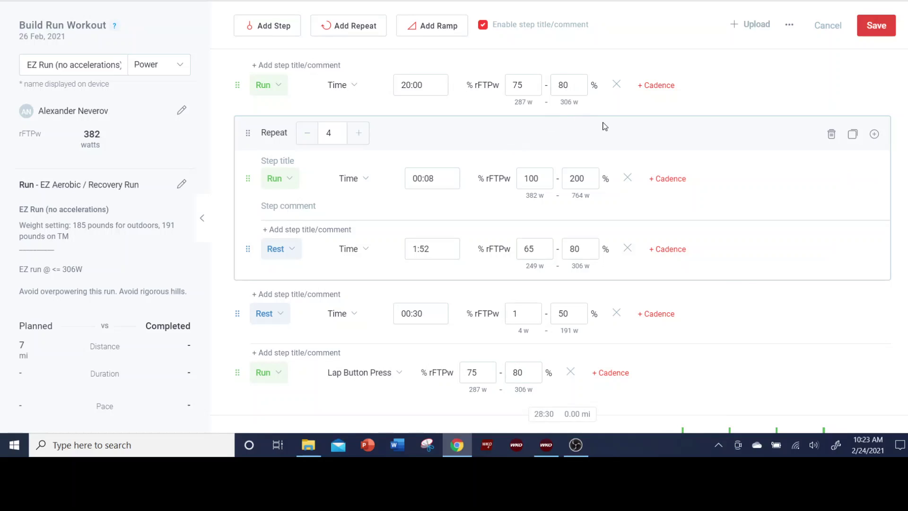
type("gradual acceleration to")
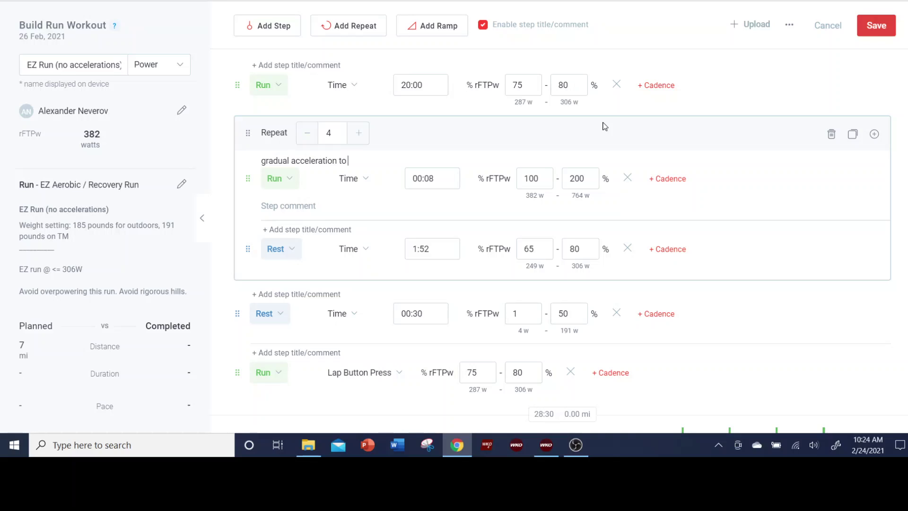
type(" top speed")
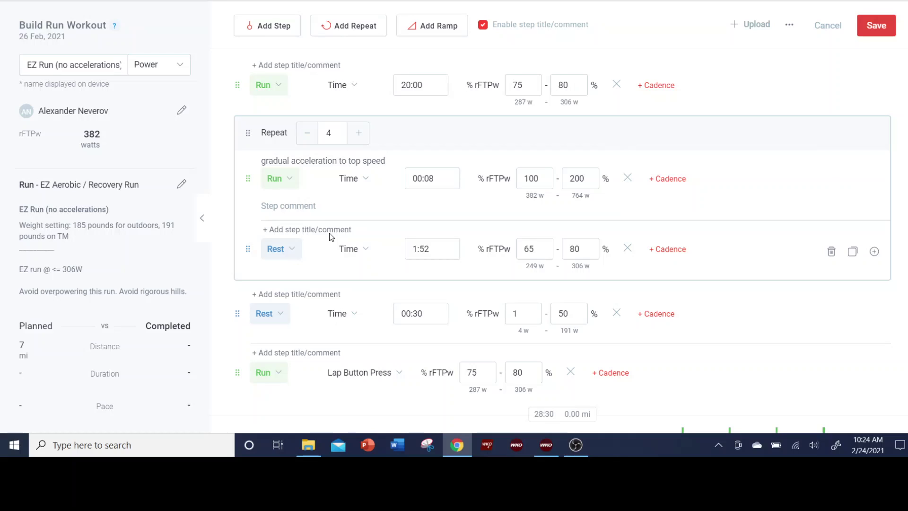
left_click(300, 230)
type("resume easy")
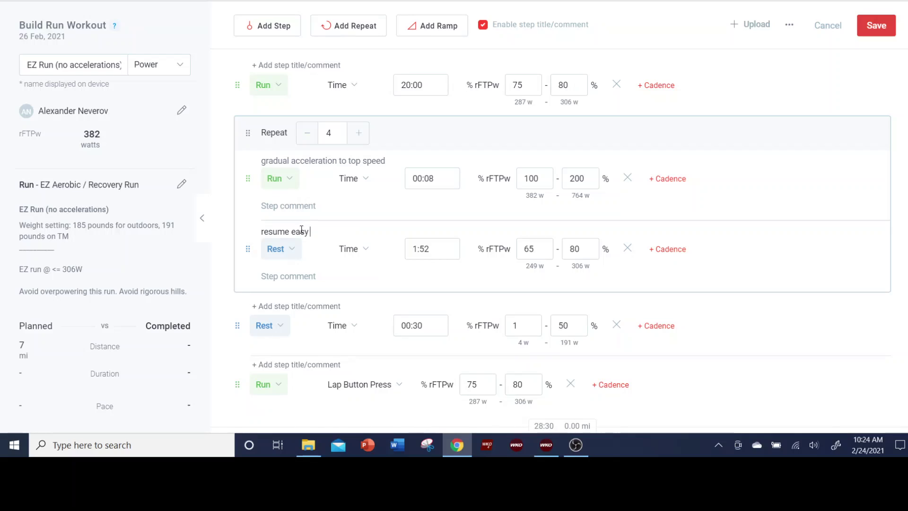
type(" jog/run")
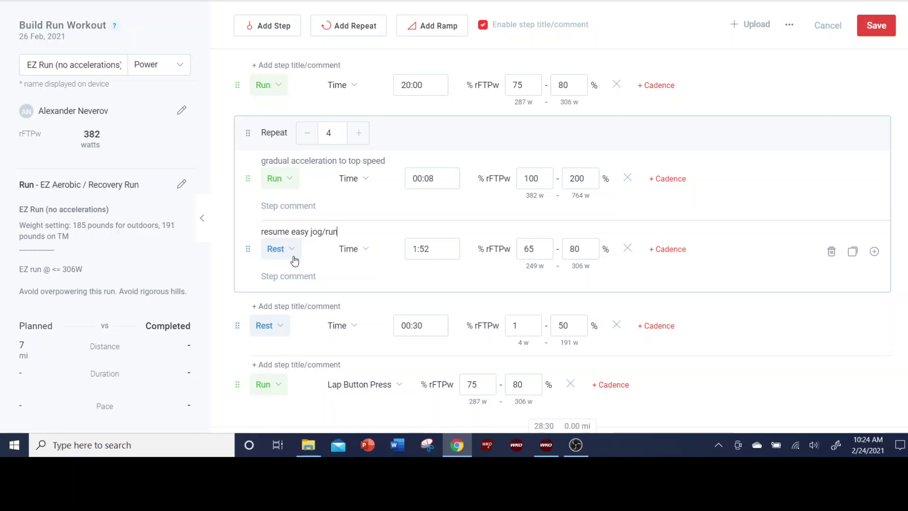
left_click(282, 207)
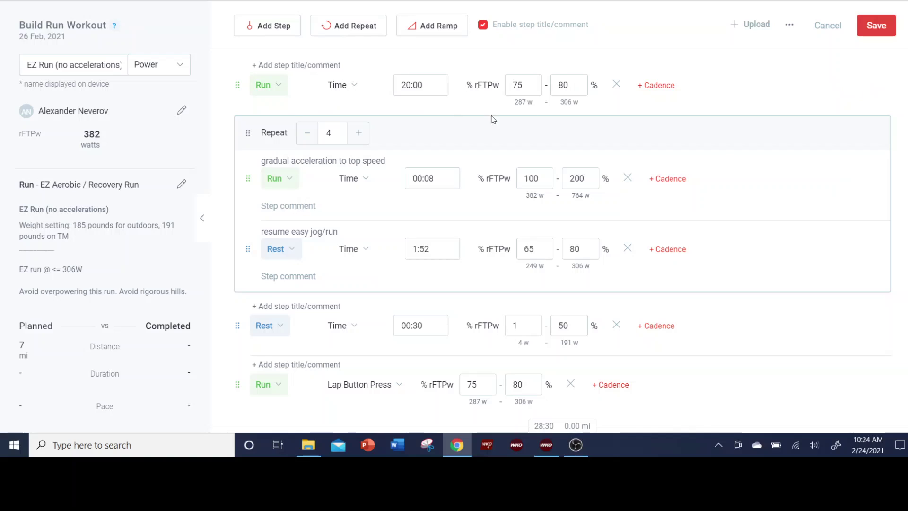
Write '287-306' in the first 20:00 Run step's comment field
left_click(305, 65)
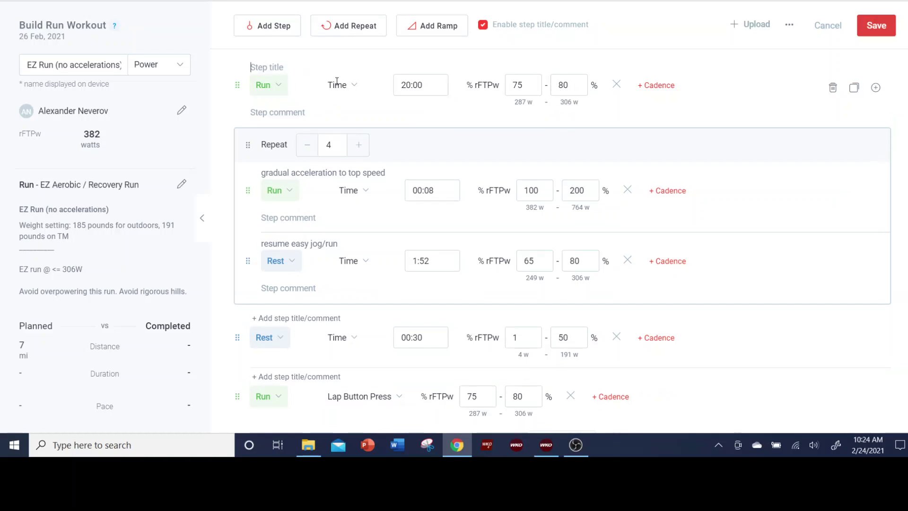
left_click(284, 115)
type("287")
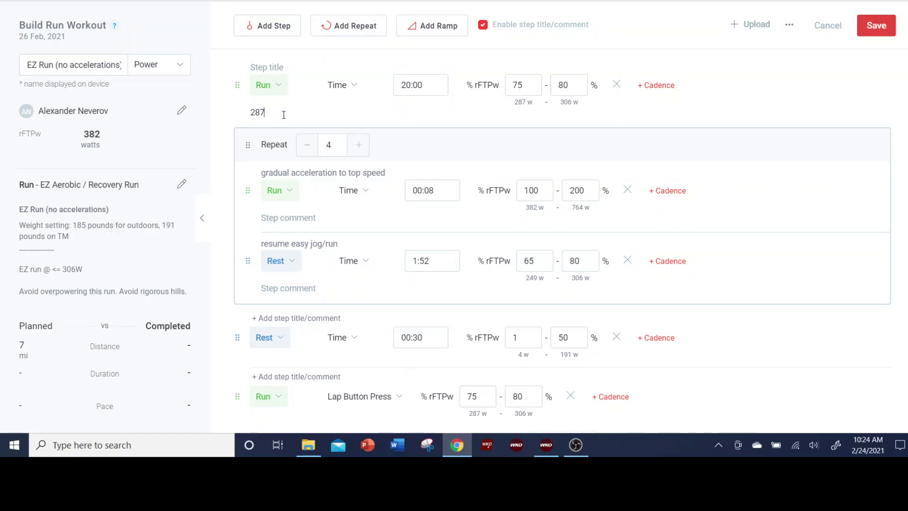
type("-306")
scroll(369, 67, "down", 2)
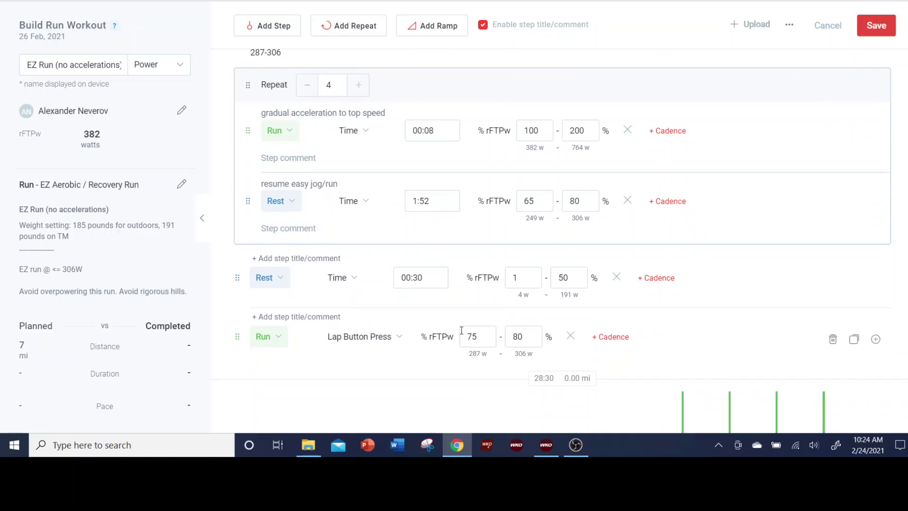
Delete the Lap Button Press step, the 00:30 Rest step and the repeat block
left_click(832, 339)
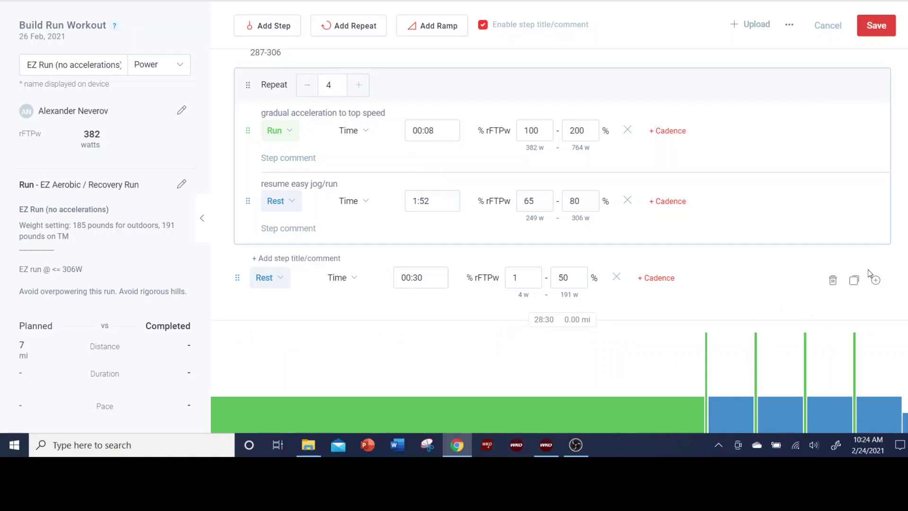
left_click(833, 280)
left_click(832, 139)
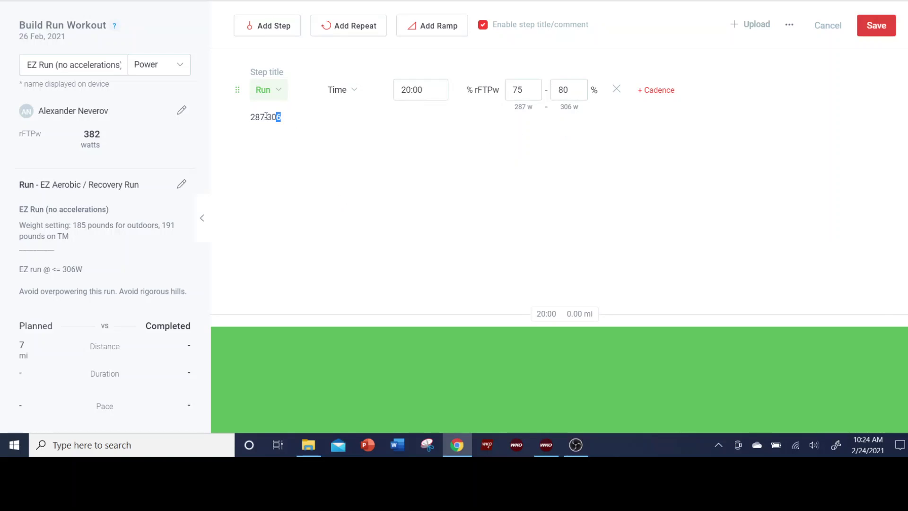
Clear the first step's comment and title it 'Easy aerobic run'
left_click_drag(250, 116, 238, 116)
key("BackSpace")
left_click(274, 70)
type("Easy run")
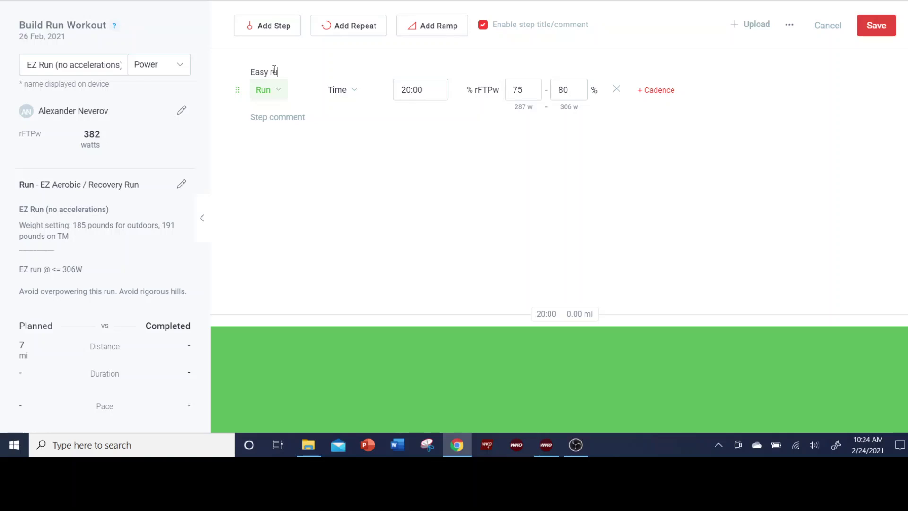
key("BackSpace")
key("BackSpace")
type("aerobic run")
Change the Easy aerobic run step from 20:00 time to an 8 km distance
left_click(260, 122)
left_click(347, 89)
left_click(356, 132)
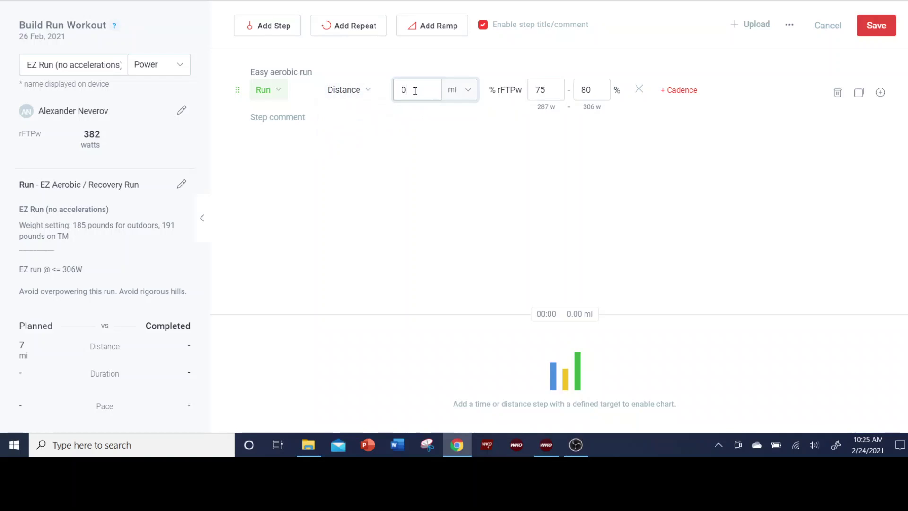
type("8")
left_click(468, 90)
left_click(461, 131)
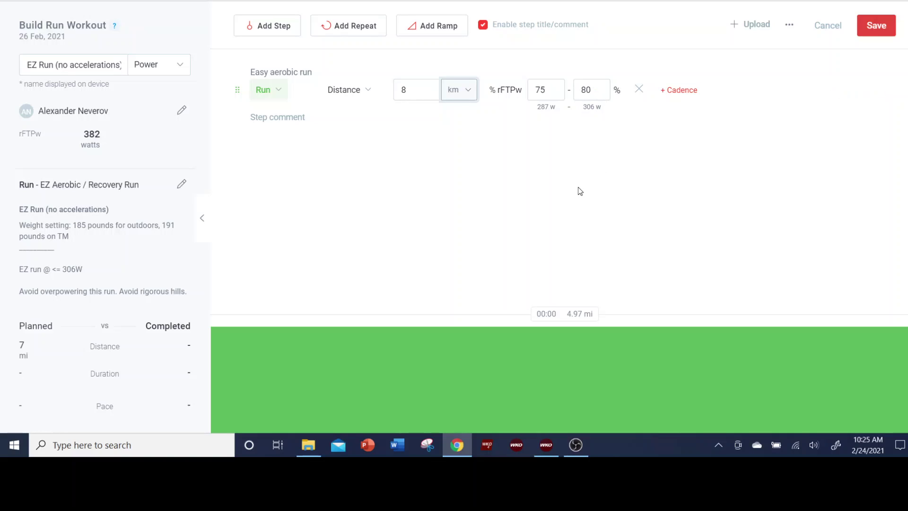
Change the run step's power range from 75–80 to 65–75 % rFTPw
left_click(543, 92)
left_click_drag(549, 90, 515, 89)
type("65")
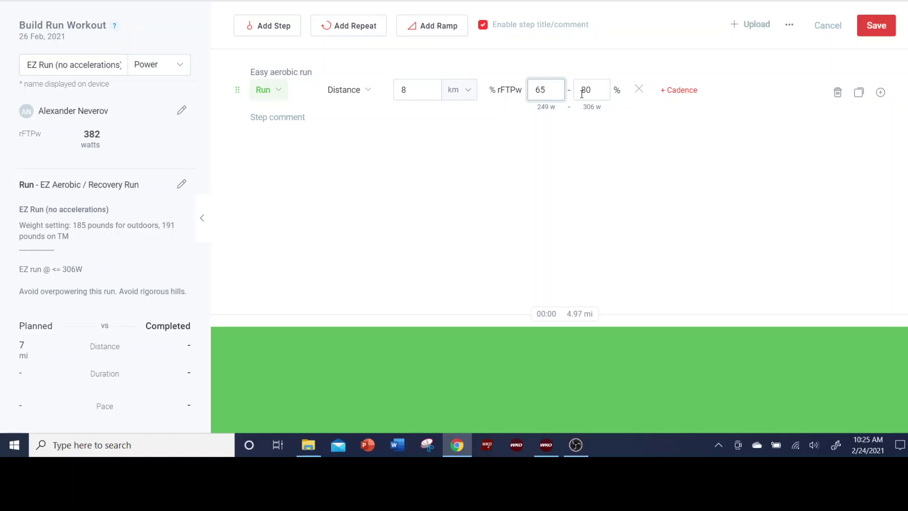
left_click(593, 91)
left_click_drag(592, 91, 579, 90)
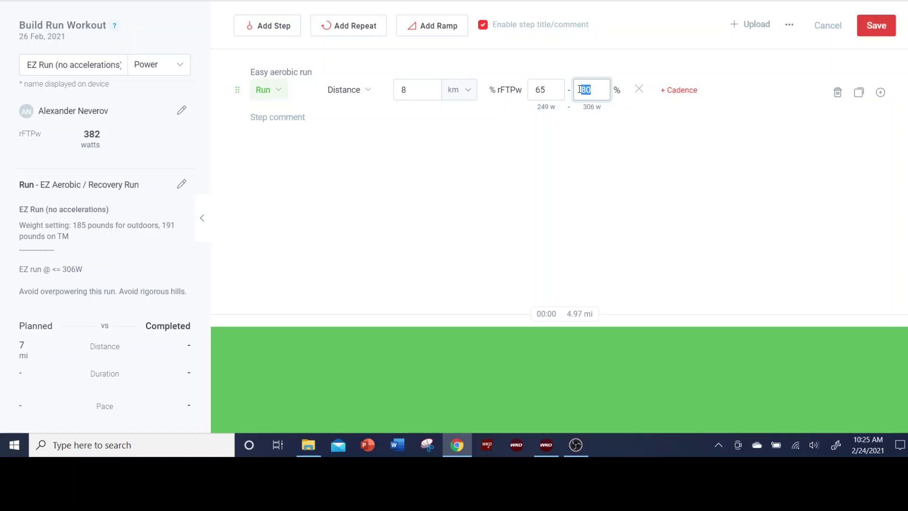
type("75")
left_click(609, 137)
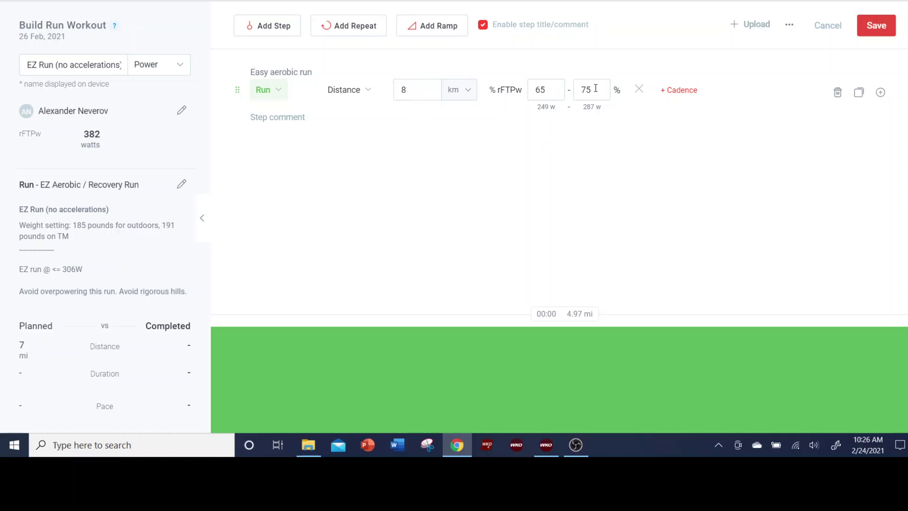
Set the lower value back to 75, which ends with the run step deleted
double_click(551, 91)
type("75")
left_click_drag(585, 90, 594, 89)
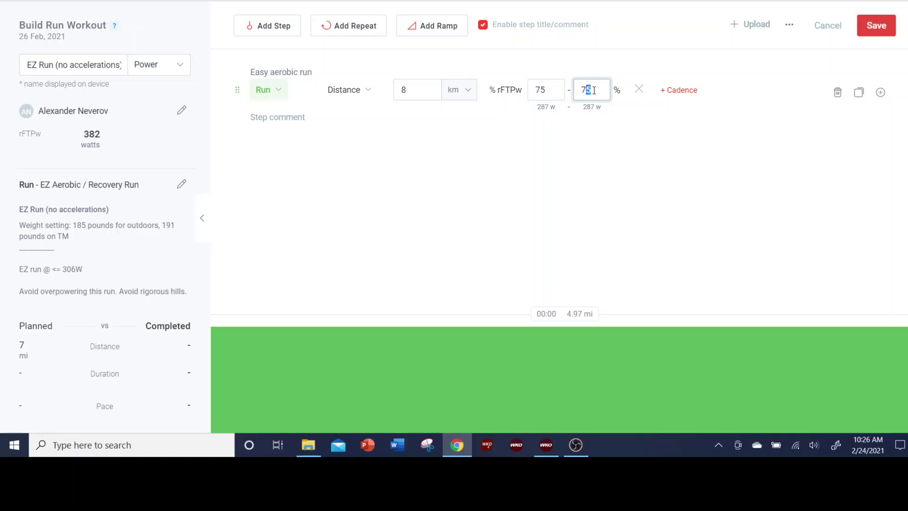
key("ctrl+z")
key("ctrl+z")
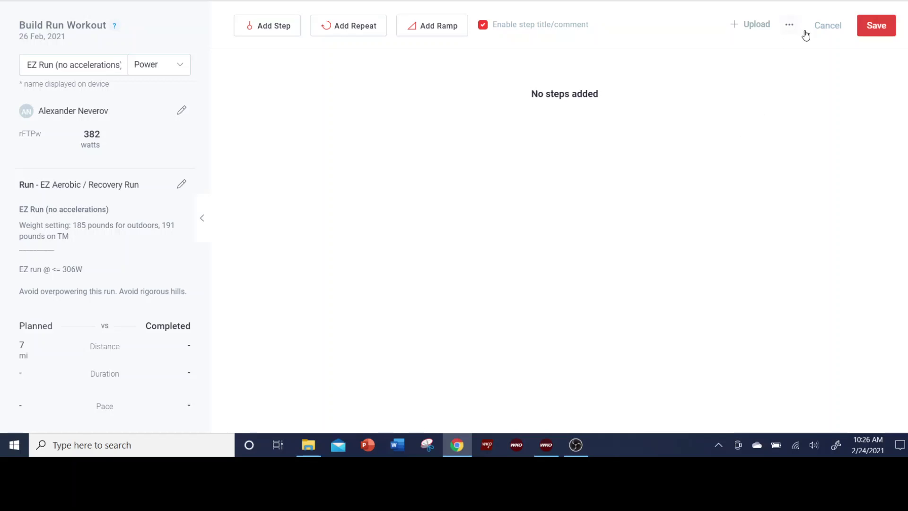
Cancel the Build Run Workout editor, discarding all edits to EZ Run
left_click(832, 26)
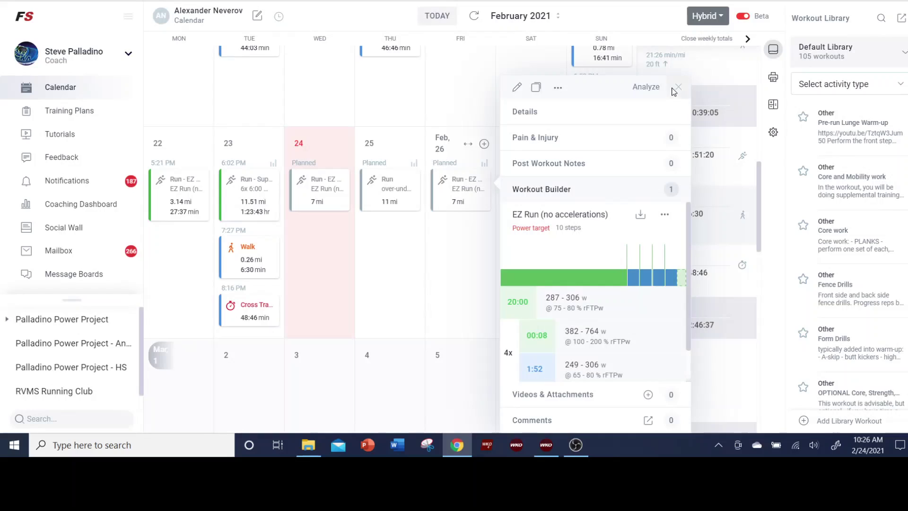